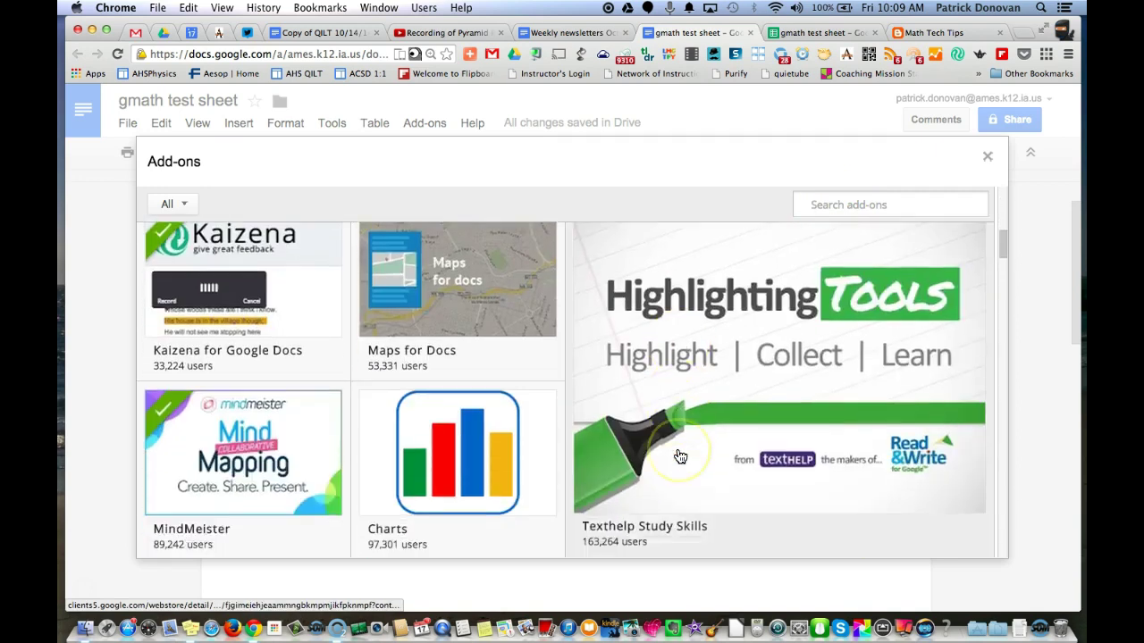
Step: Find the g(Math) add-on in the add-on gallery, check its description, and close the gallery
scroll(679, 457, "up", 3)
scroll(679, 451, "up", 5)
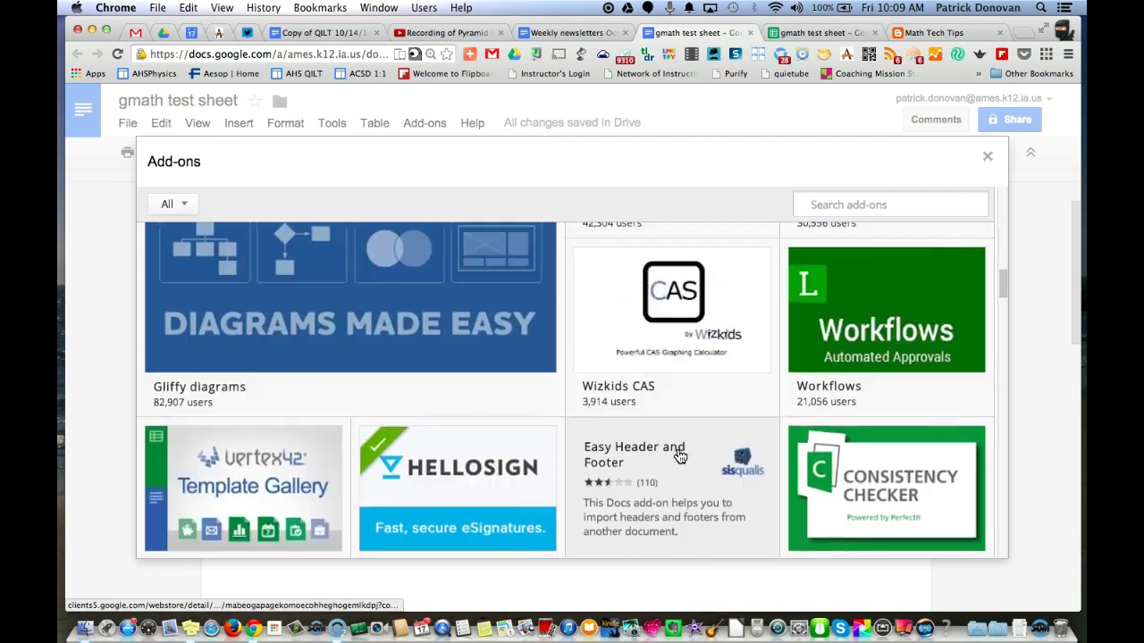
left_click(652, 407)
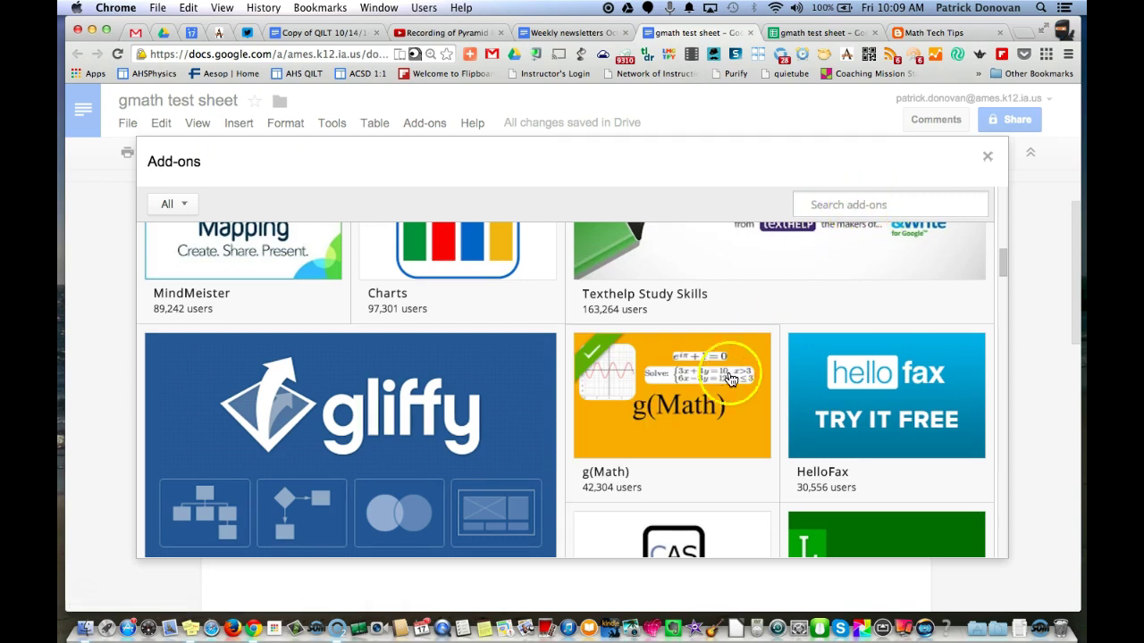
mouse_move(713, 404)
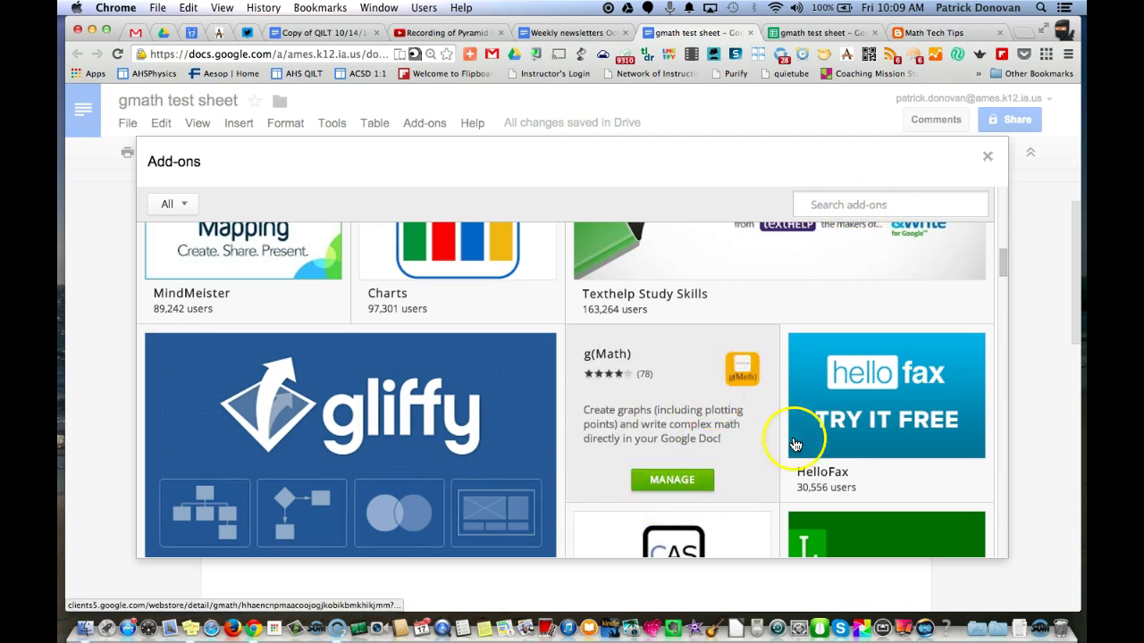
mouse_move(812, 434)
mouse_move(677, 459)
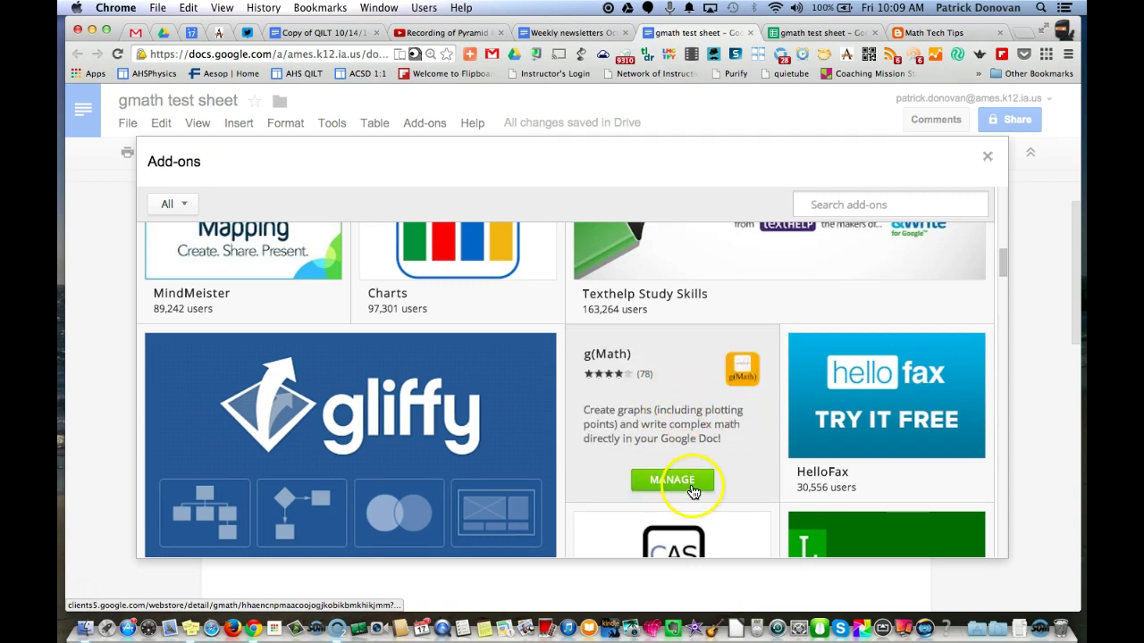
left_click(988, 156)
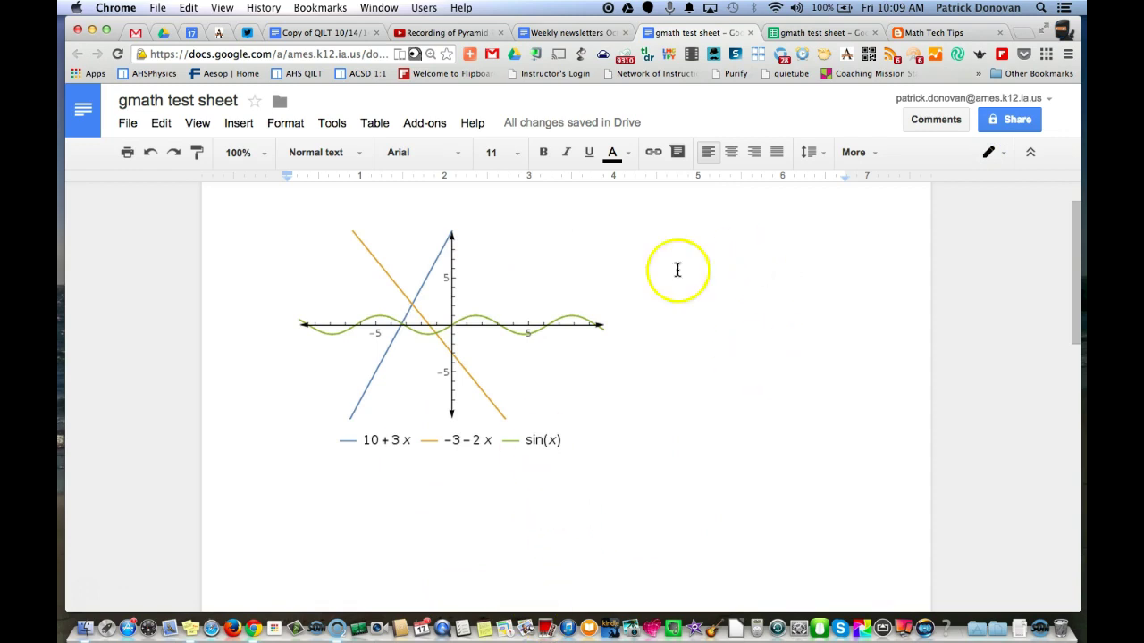
Step: Open g(Math)'s Create math expressions tool and insert \frac{3}{x-2} on a new line below the graph
left_click(436, 125)
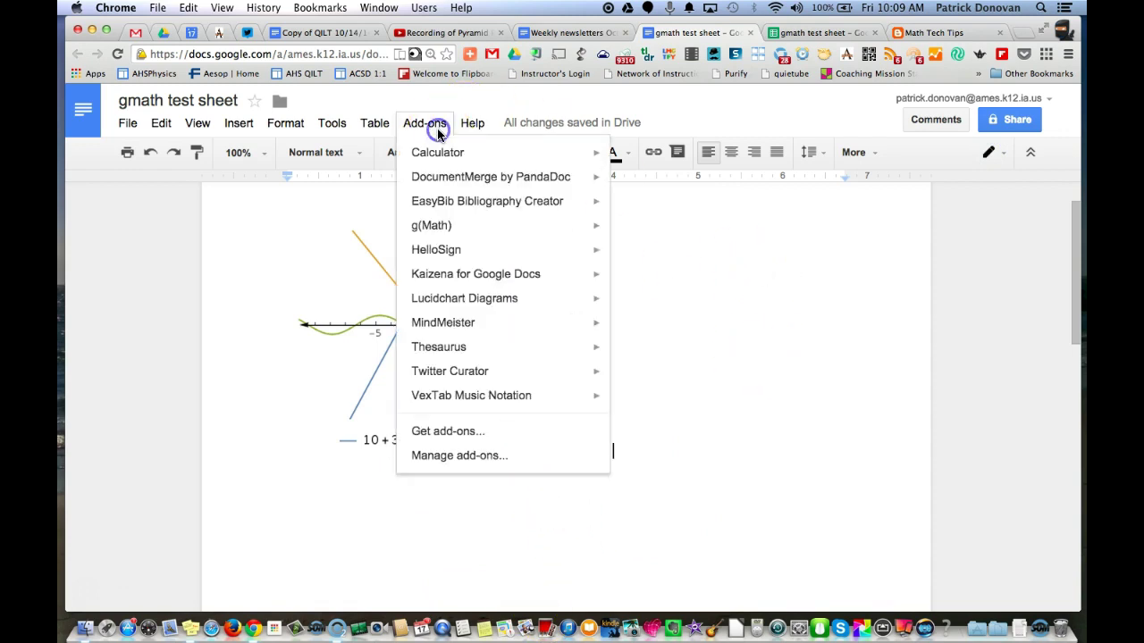
mouse_move(451, 234)
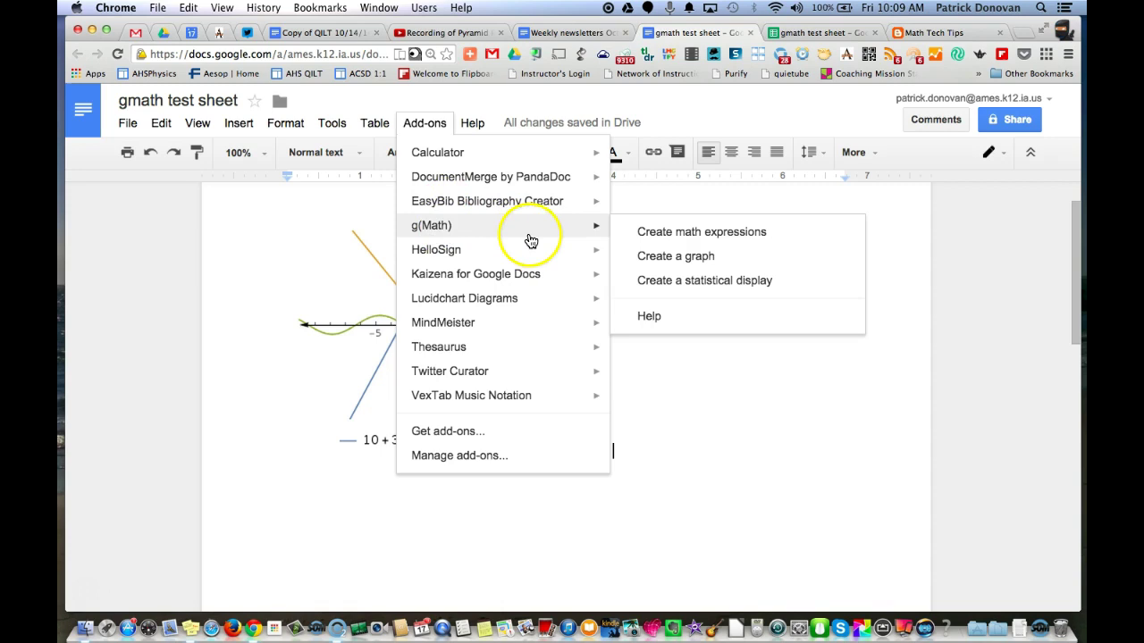
left_click(710, 234)
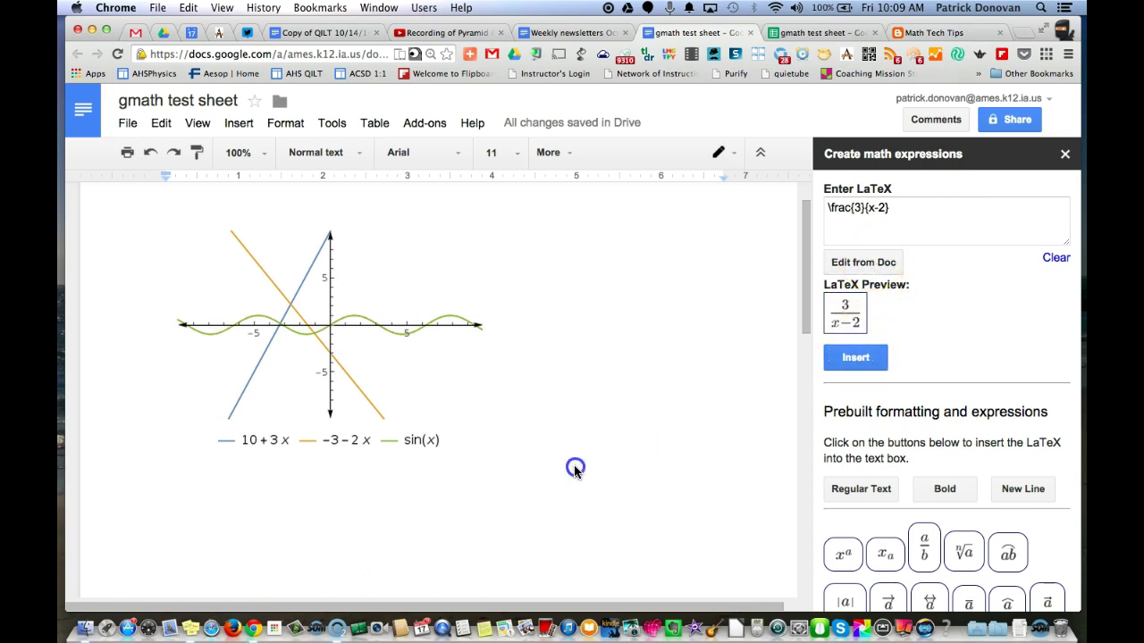
left_click(574, 465)
scroll(574, 465, "down", 3)
key("Return")
left_click(855, 358)
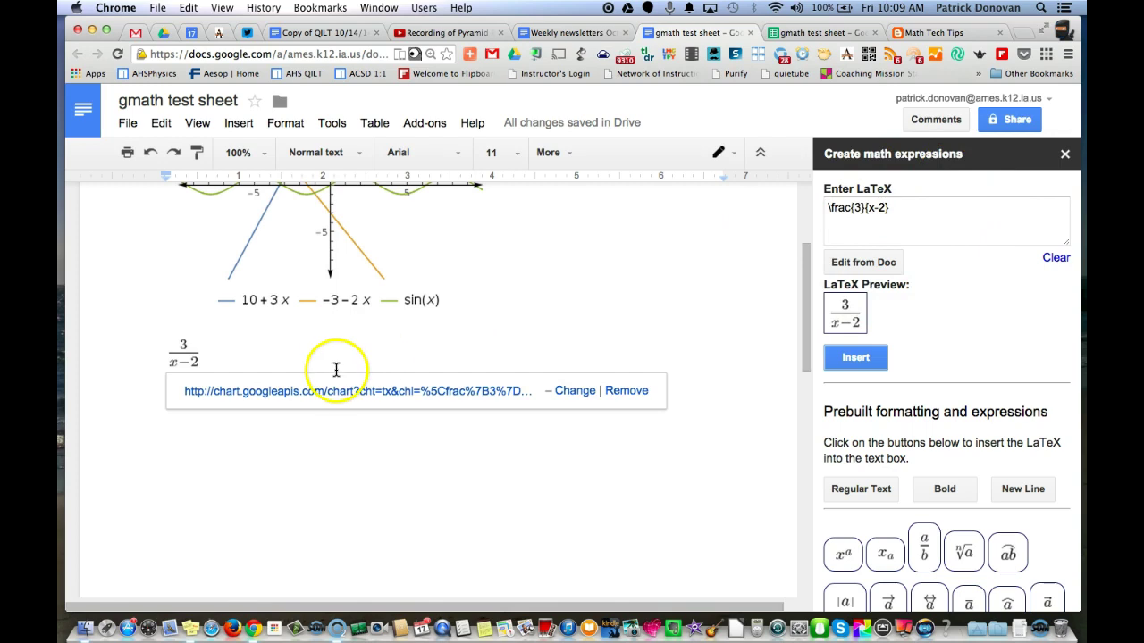
Step: Change the LaTeX expression to \frac{2}{y-5} and insert it into the document
left_click(881, 208)
key("BackSpace")
type("5")
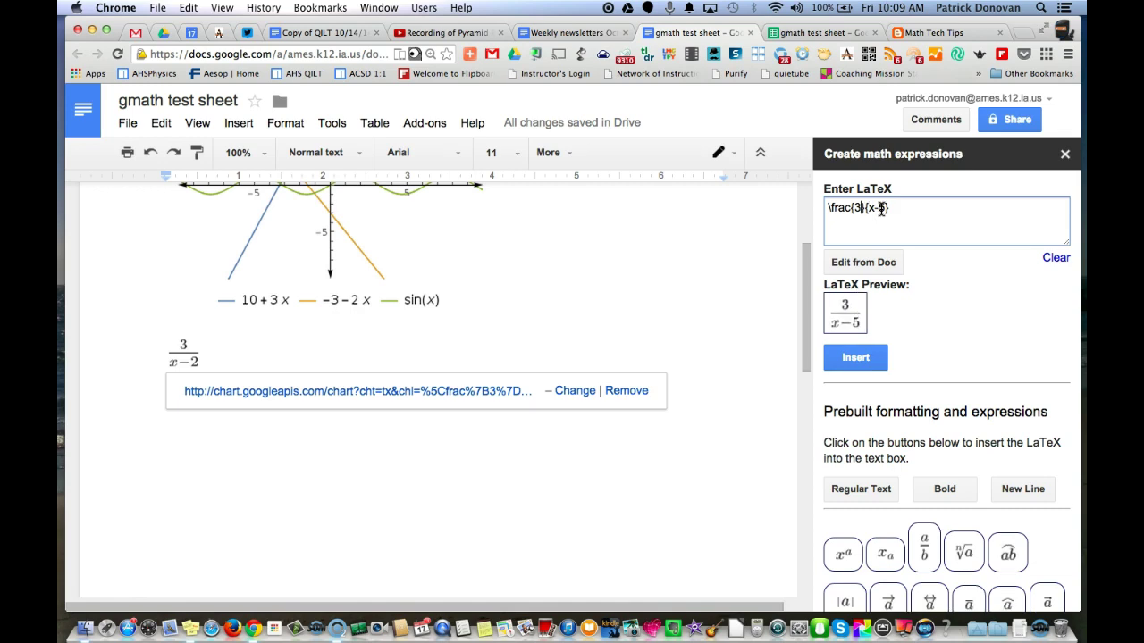
key("Left")
key("Left")
key("Left")
key("Left")
key("Left")
key("BackSpace")
type("2}{")
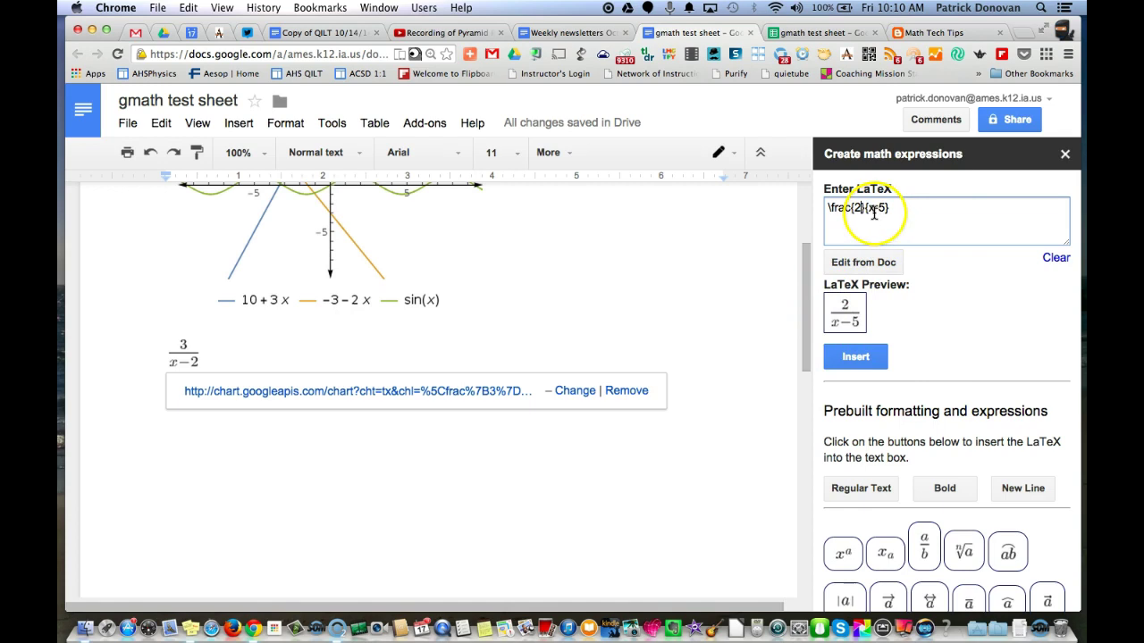
type("y")
left_click(926, 305)
left_click(850, 359)
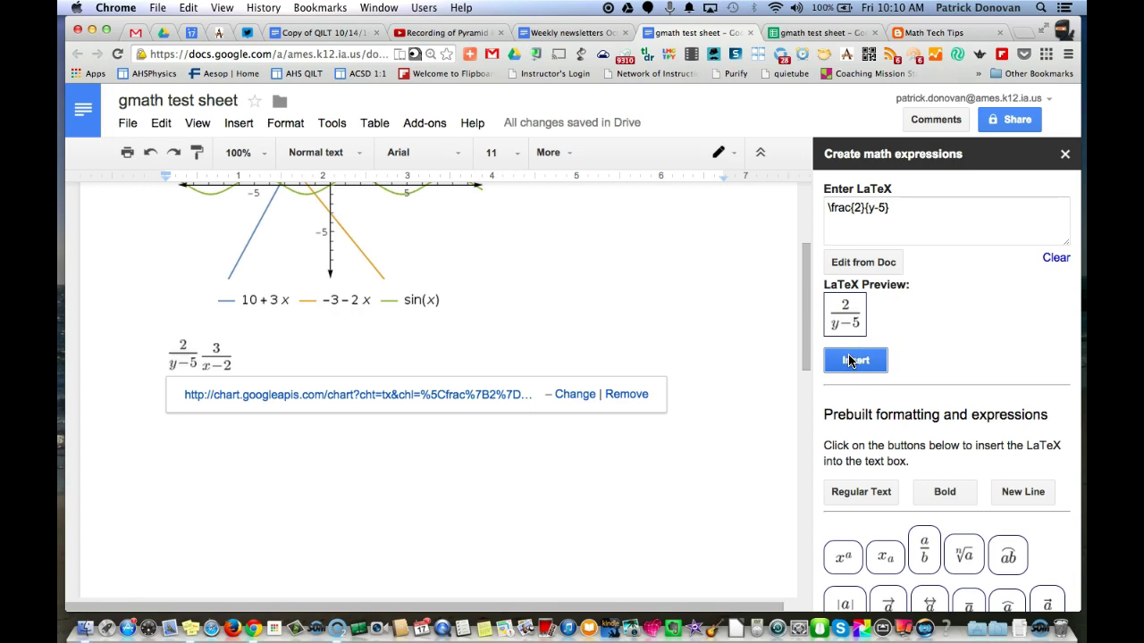
Step: Delete the fraction 3/(x−2) from the document and start a new line below the remaining fraction
left_click(215, 362)
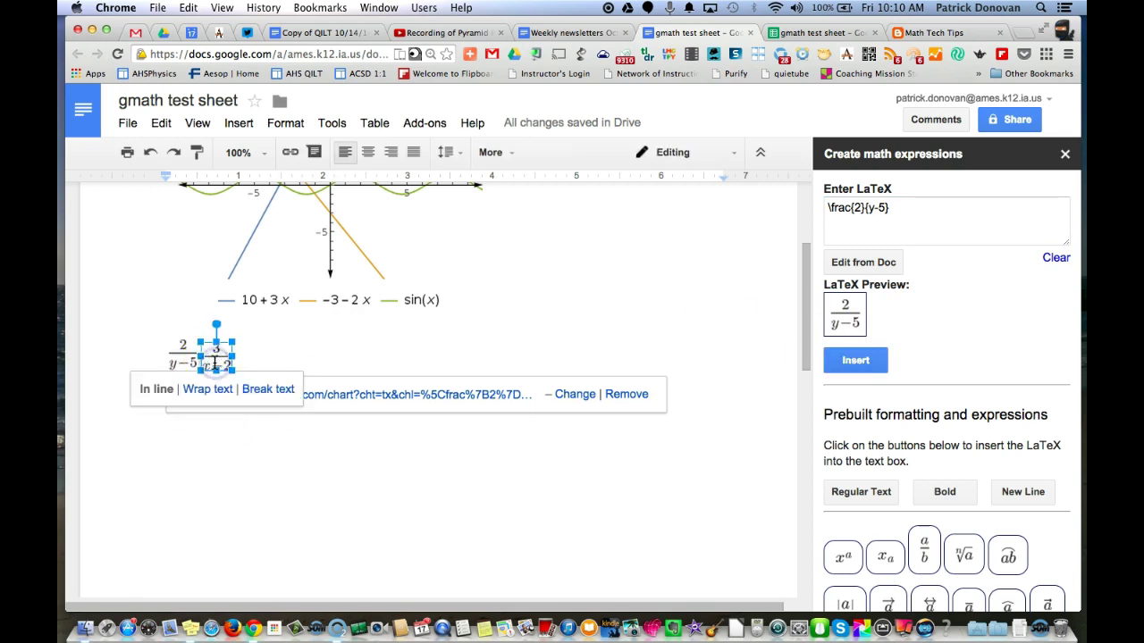
key("Delete")
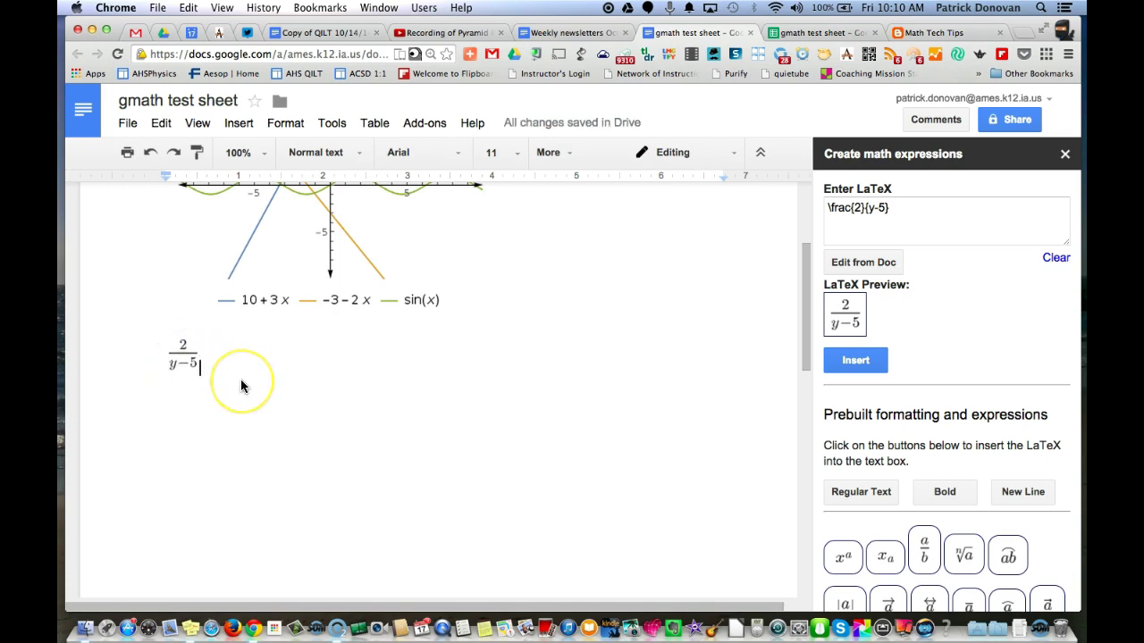
scroll(900, 415, "down", 1)
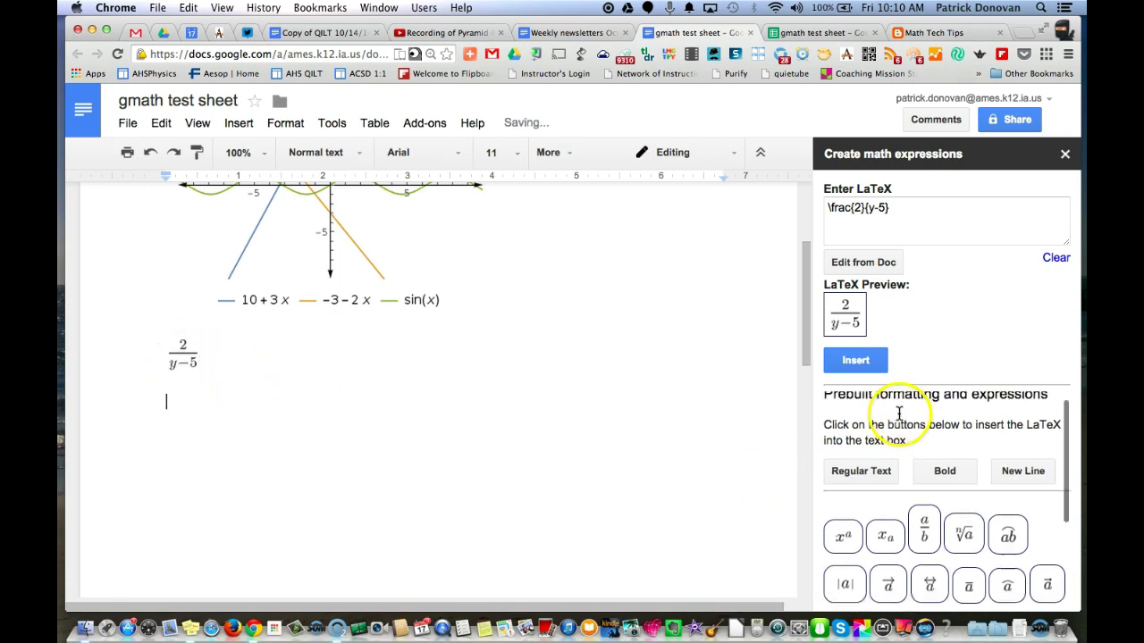
Step: Clear the LaTeX entry and add the prebuilt fraction a/b in parentheses
scroll(899, 415, "up", 1)
left_click(924, 202)
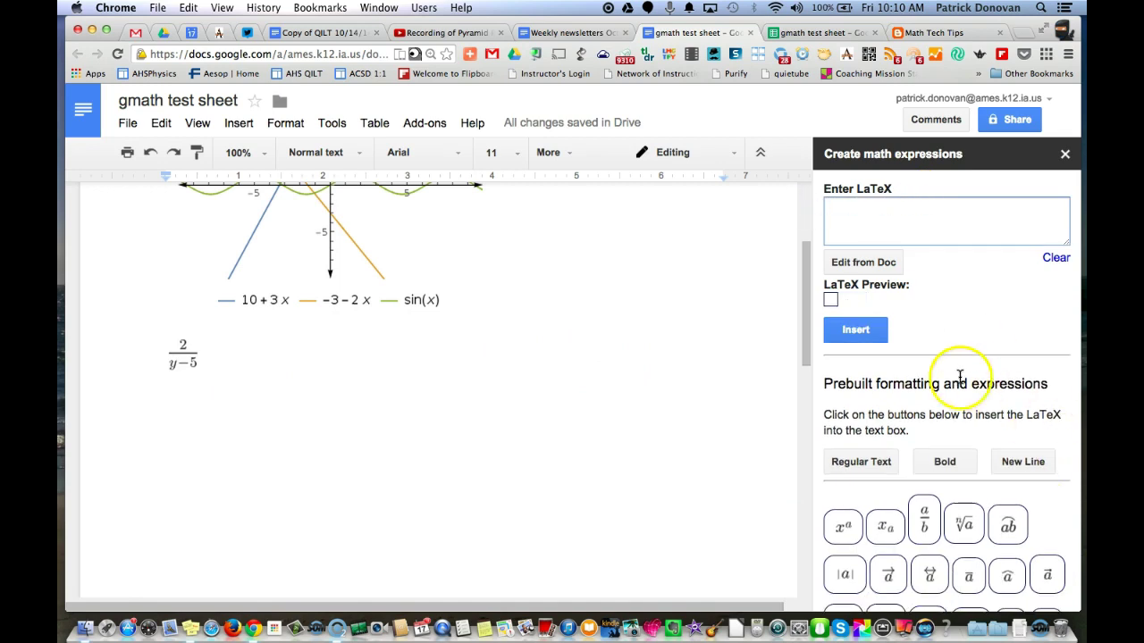
scroll(957, 378, "down", 5)
scroll(948, 380, "up", 3)
scroll(947, 383, "down", 3)
left_click(895, 410)
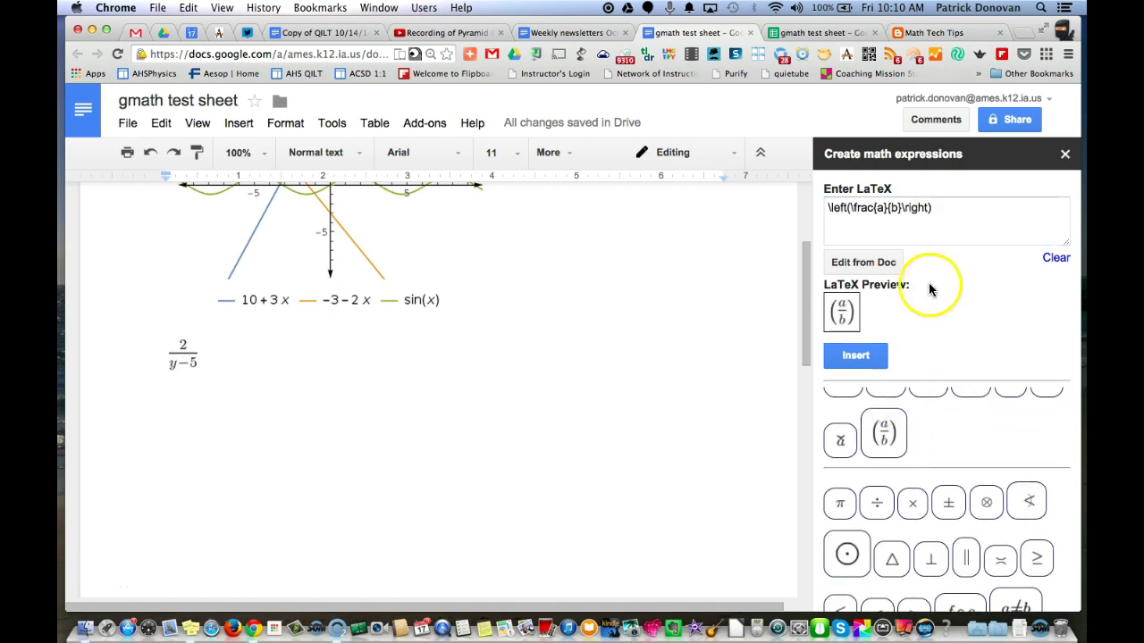
Step: Replace a with x and b with y in the LaTeX, and insert the parenthesised fraction into the document
double_click(883, 208)
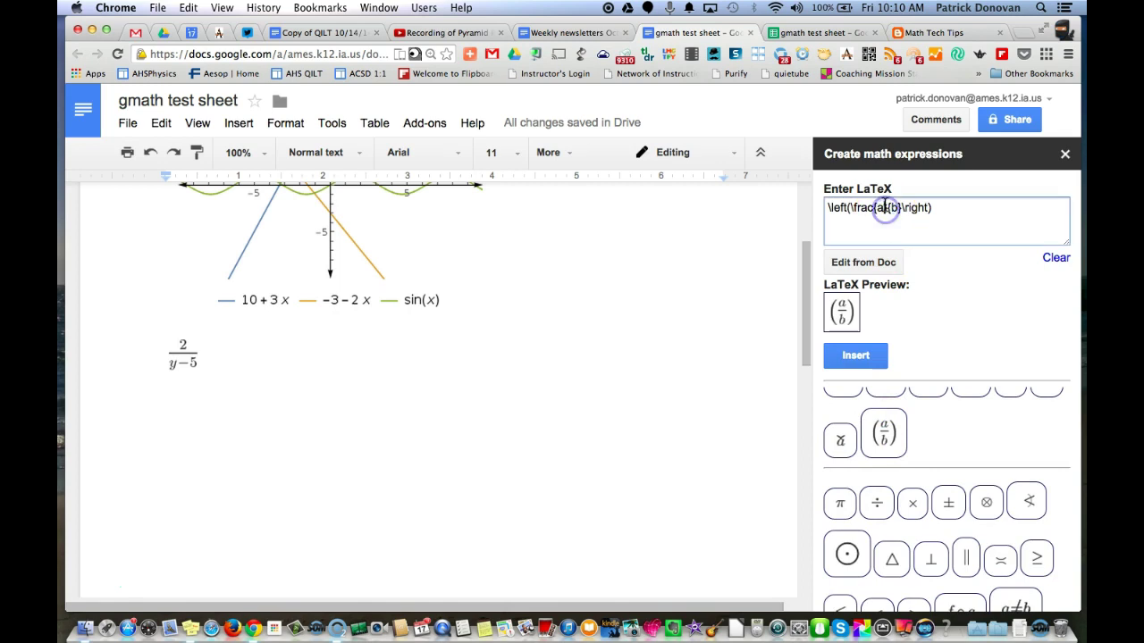
type("x}{")
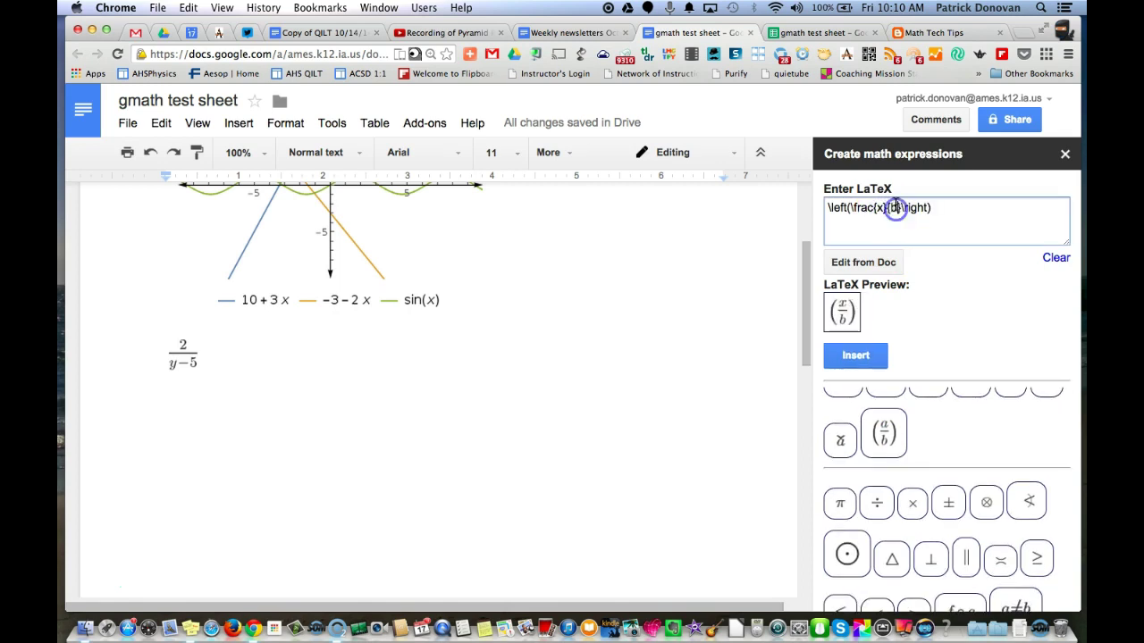
type("y")
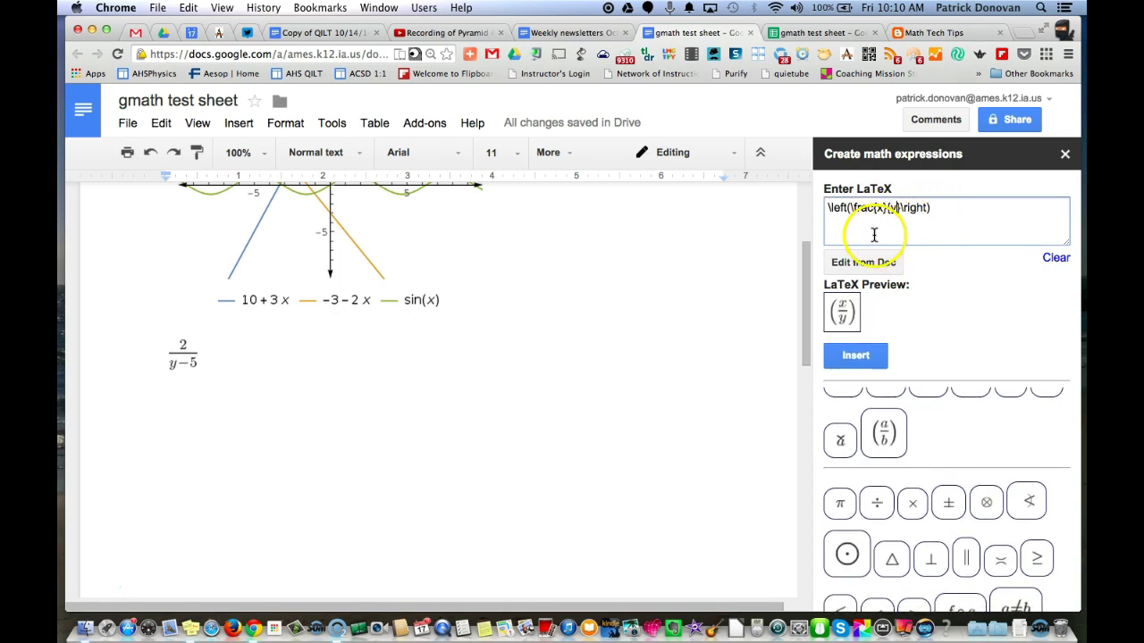
left_click(850, 358)
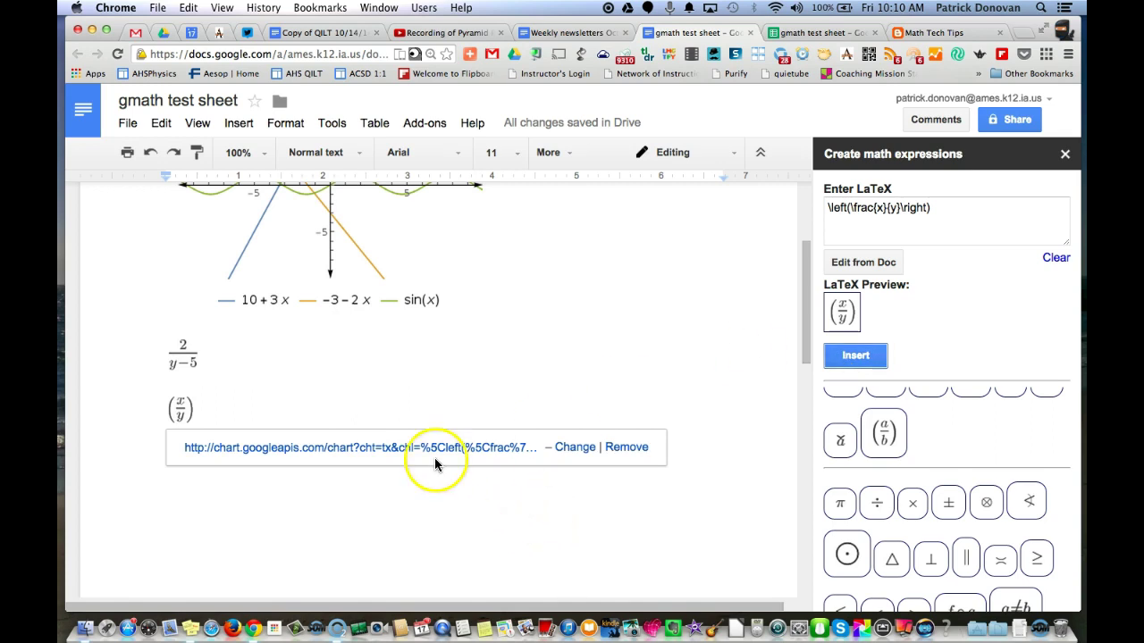
Step: Load the document's 2/(y−5) fraction back into the LaTeX editor, change its denominator to y-4, and update it in the document
left_click(183, 356)
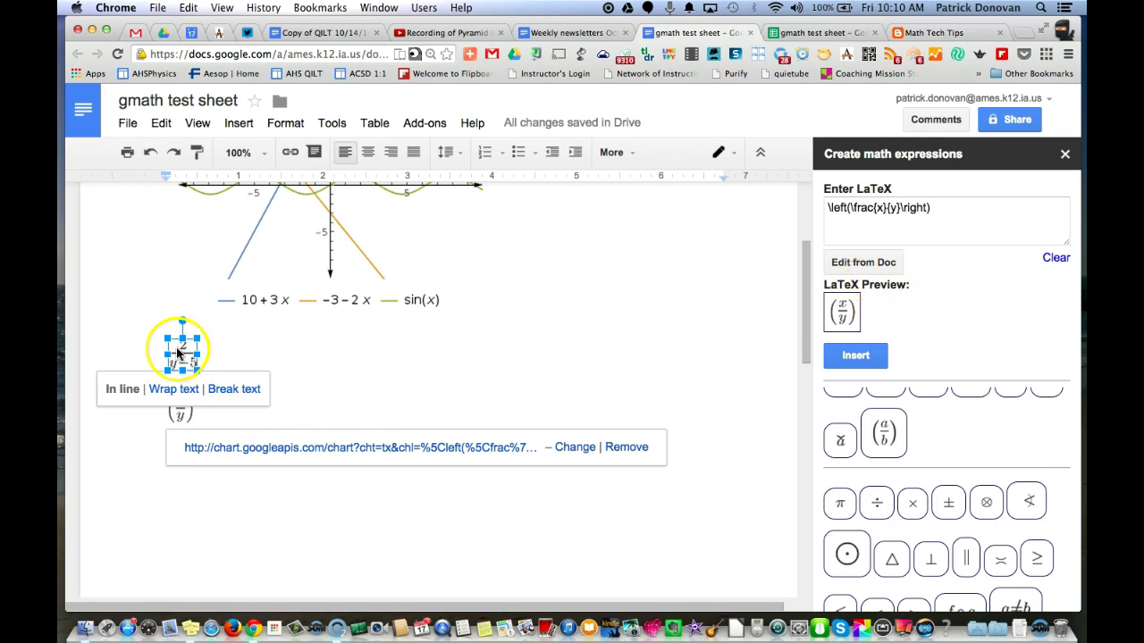
left_click_drag(187, 347, 184, 348)
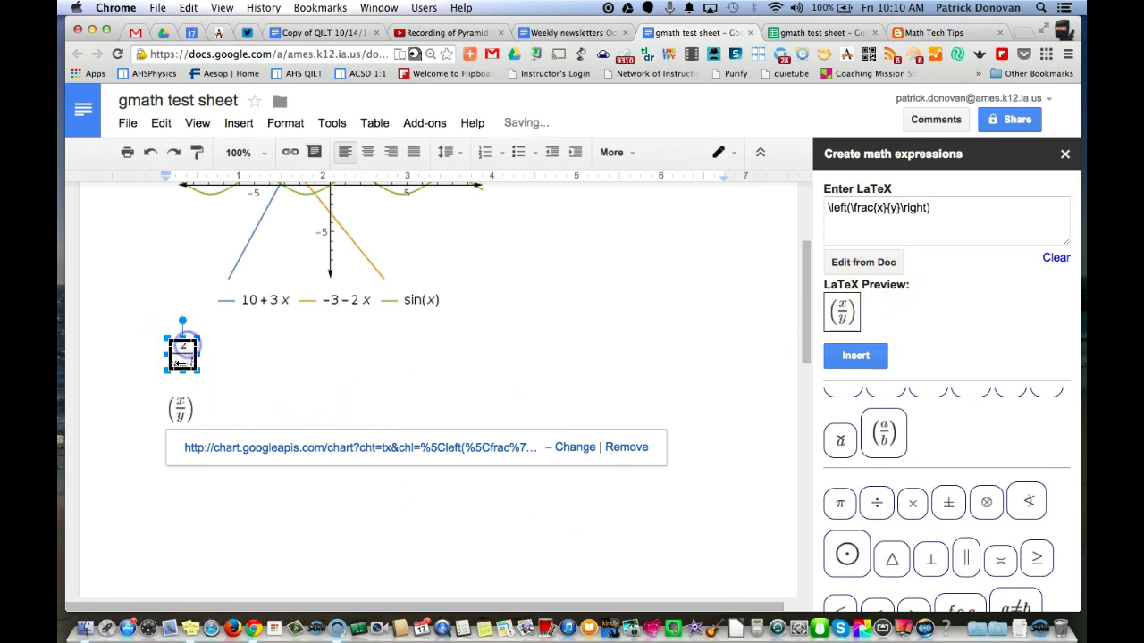
left_click(856, 263)
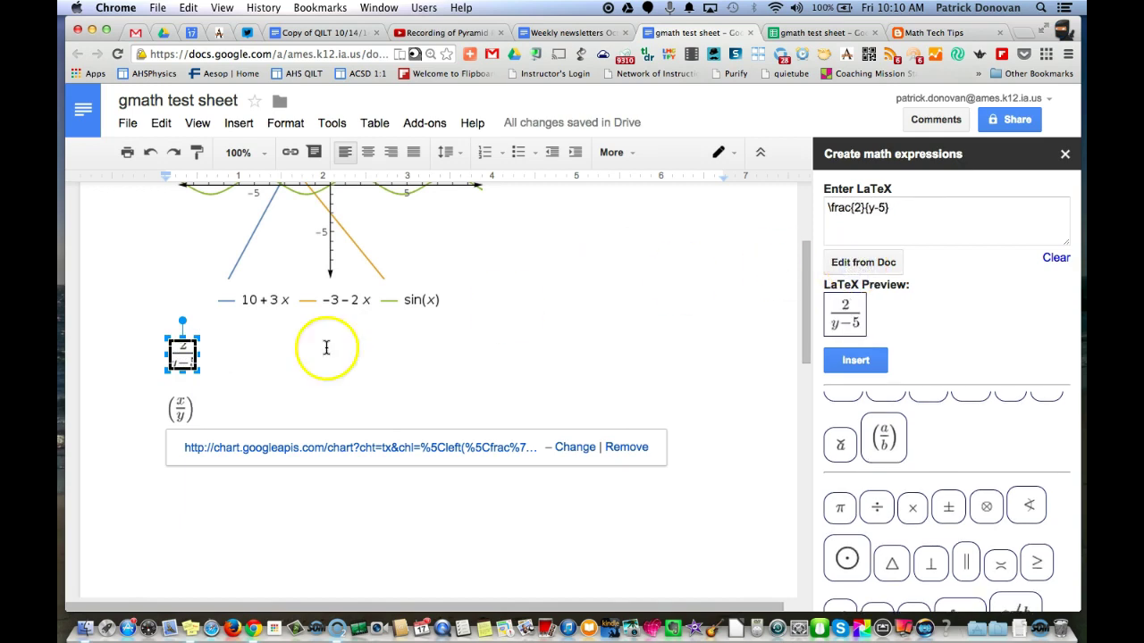
left_click(885, 207)
type("4")
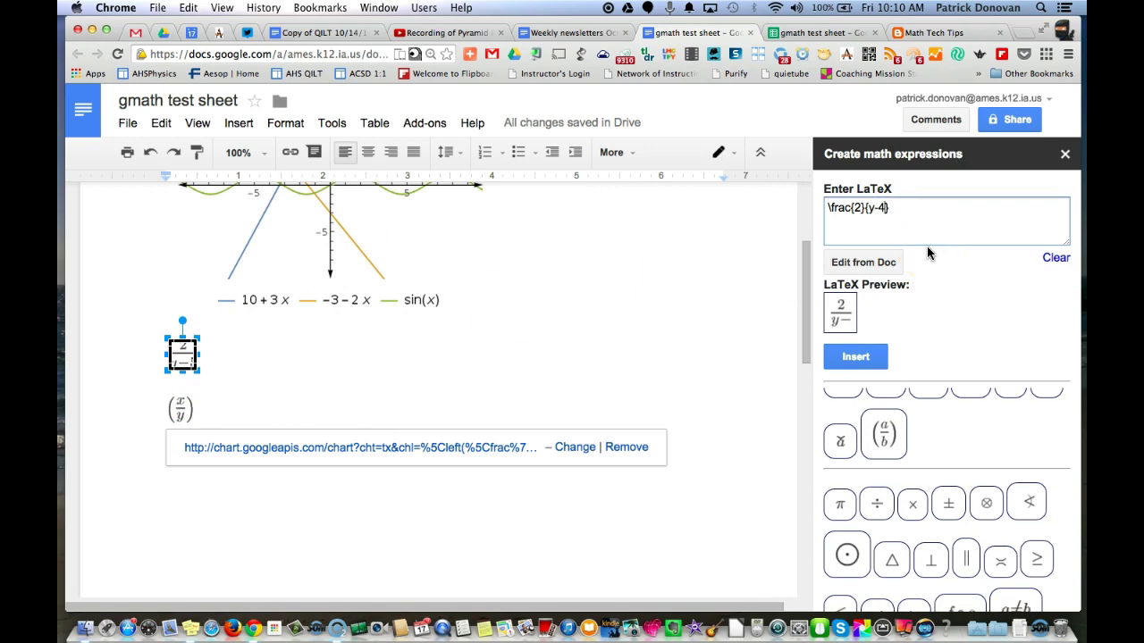
left_click(856, 360)
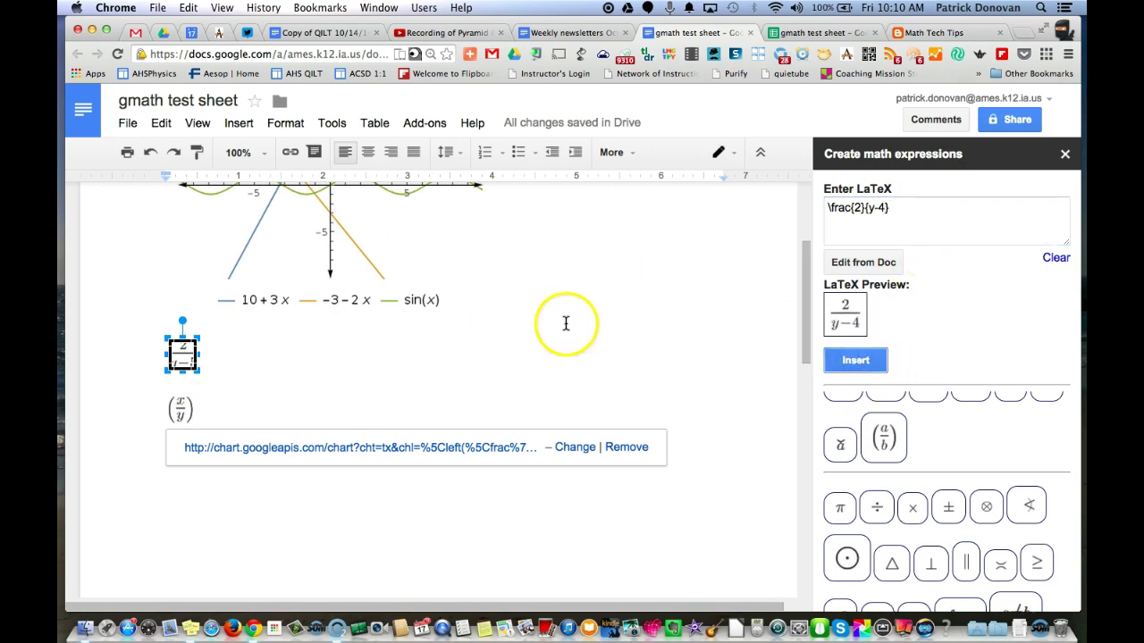
left_click(344, 352)
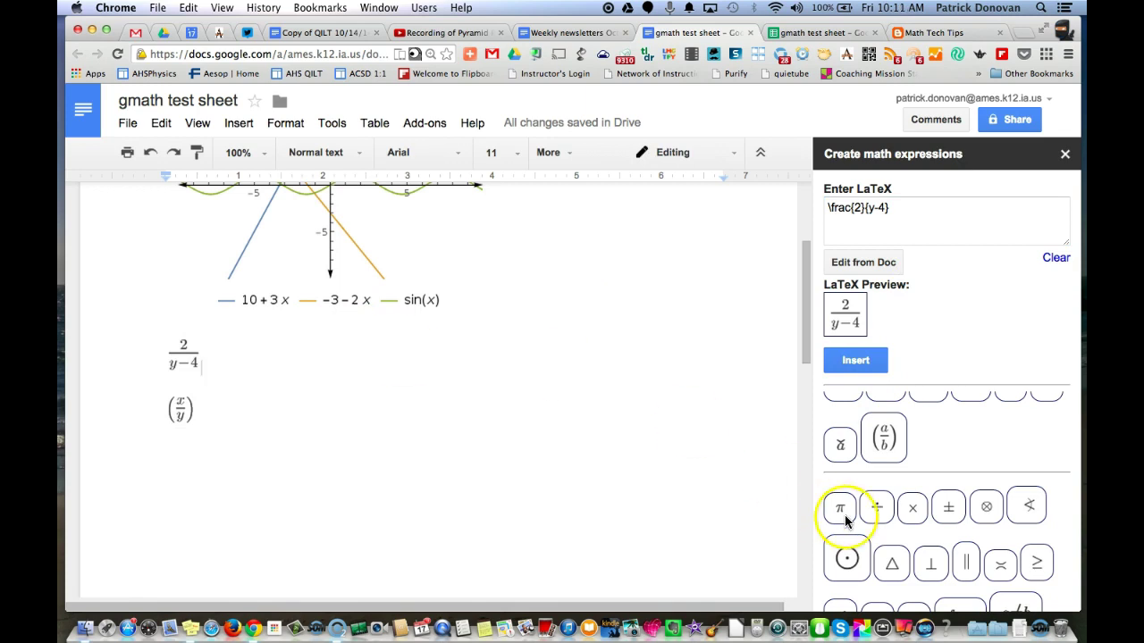
Step: Examine the prebuilt symbols and expressions, including the matrix and quadratic formula templates, and review the graph in the document
scroll(945, 506, "down", 3)
scroll(945, 506, "down", 6)
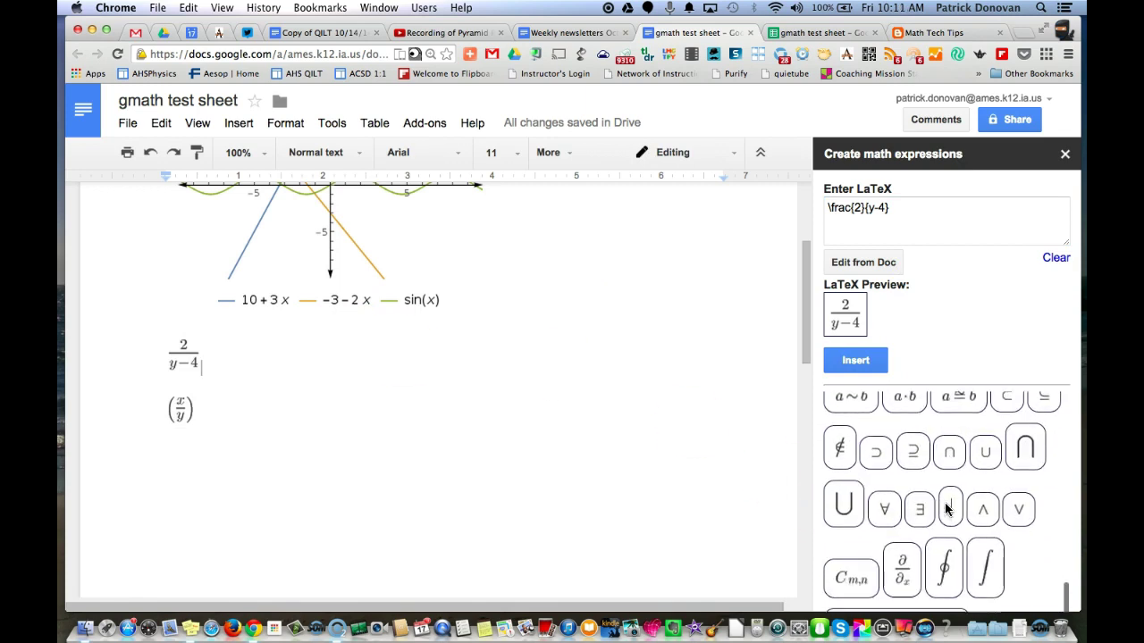
scroll(946, 509, "down", 2)
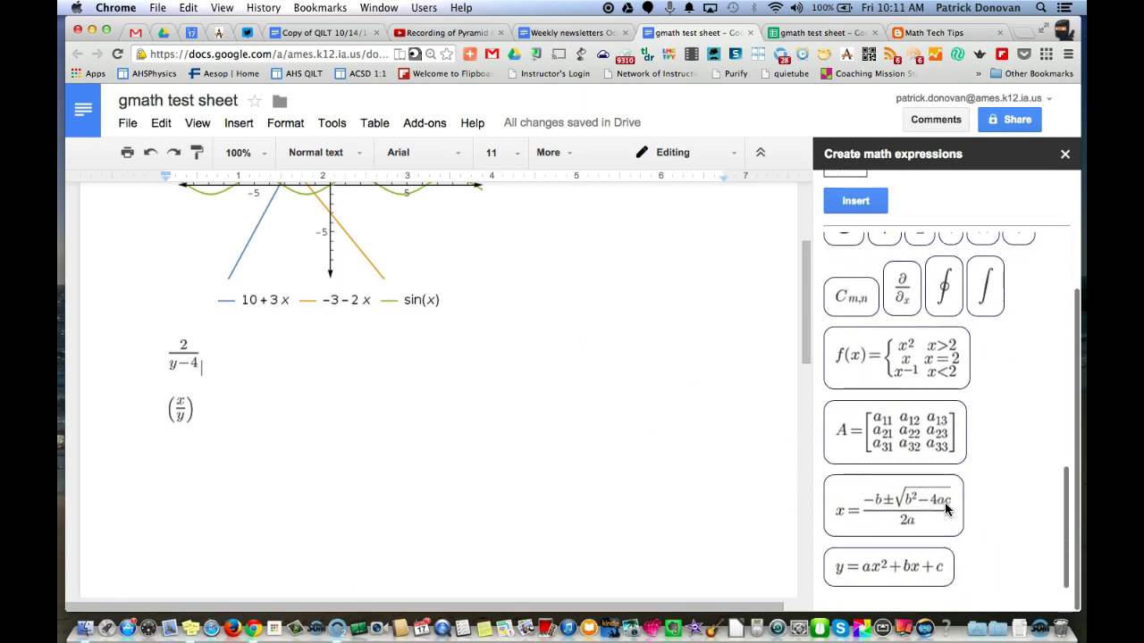
scroll(946, 508, "up", 6)
scroll(946, 508, "up", 8)
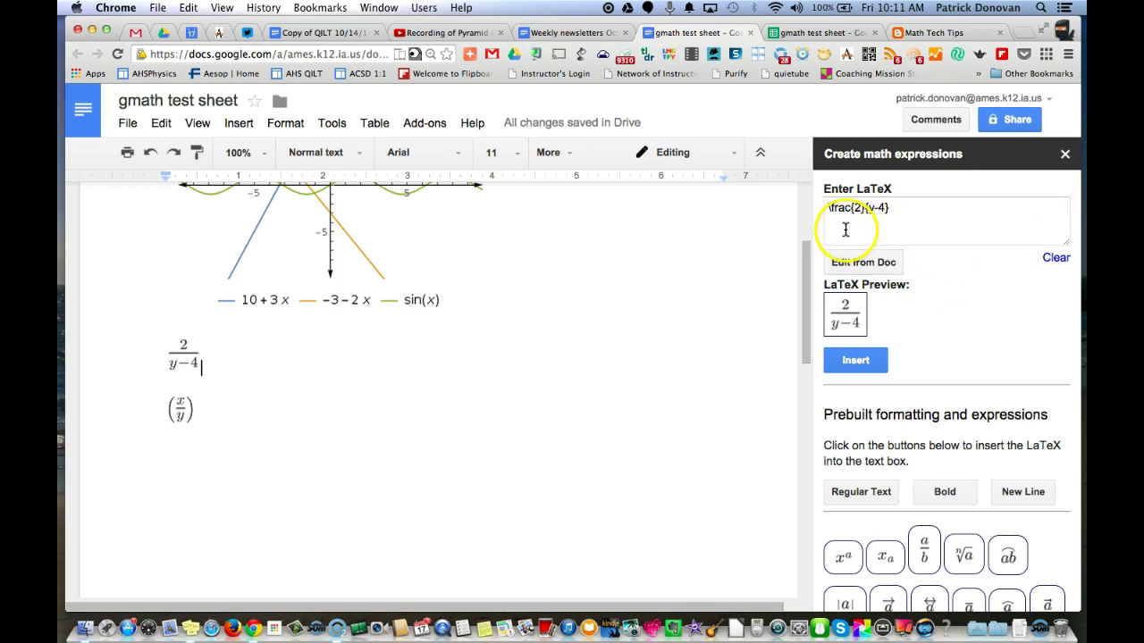
scroll(306, 470, "up", 3)
scroll(313, 469, "up", 1)
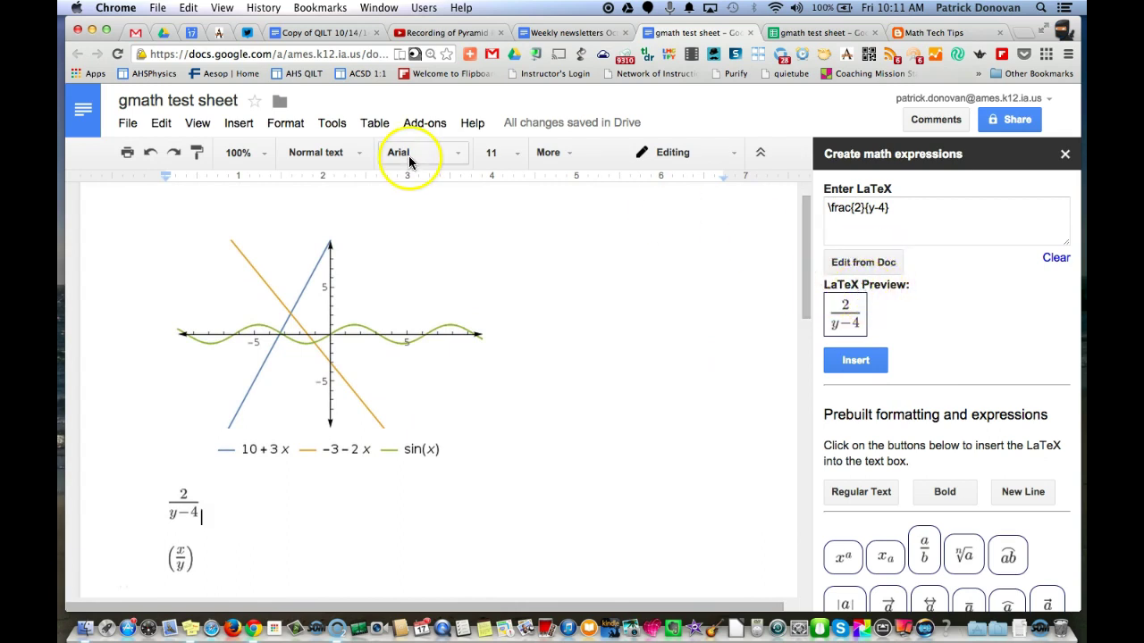
scroll(890, 449, "down", 2)
scroll(890, 448, "down", 8)
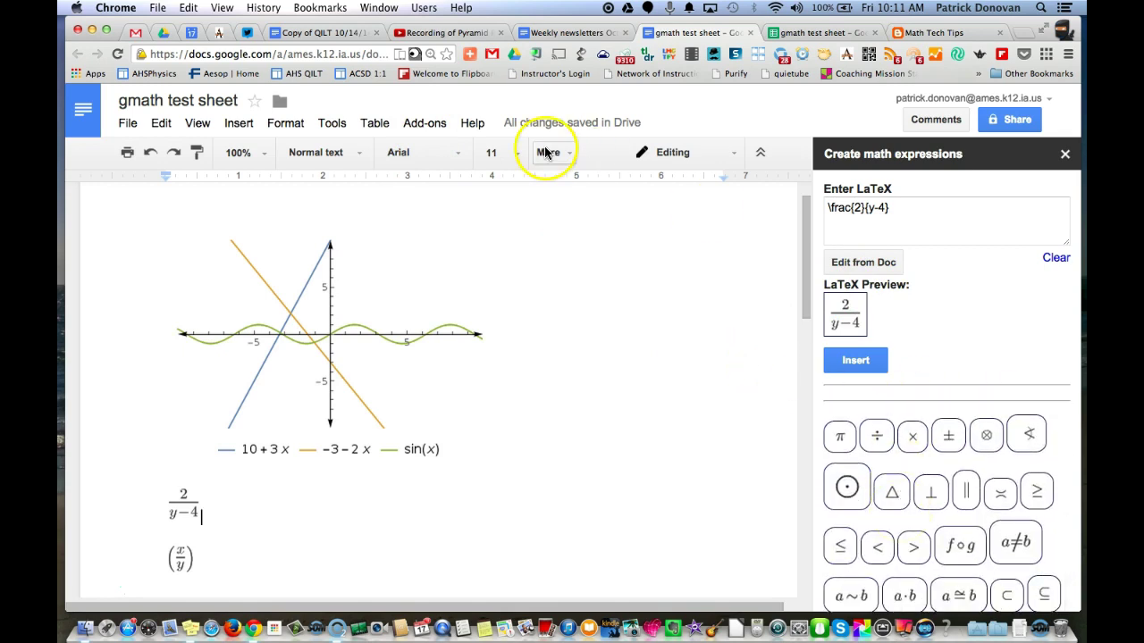
Step: Open g(Math)'s Create a graph tool and look over its settings and mathematical functions
left_click(435, 127)
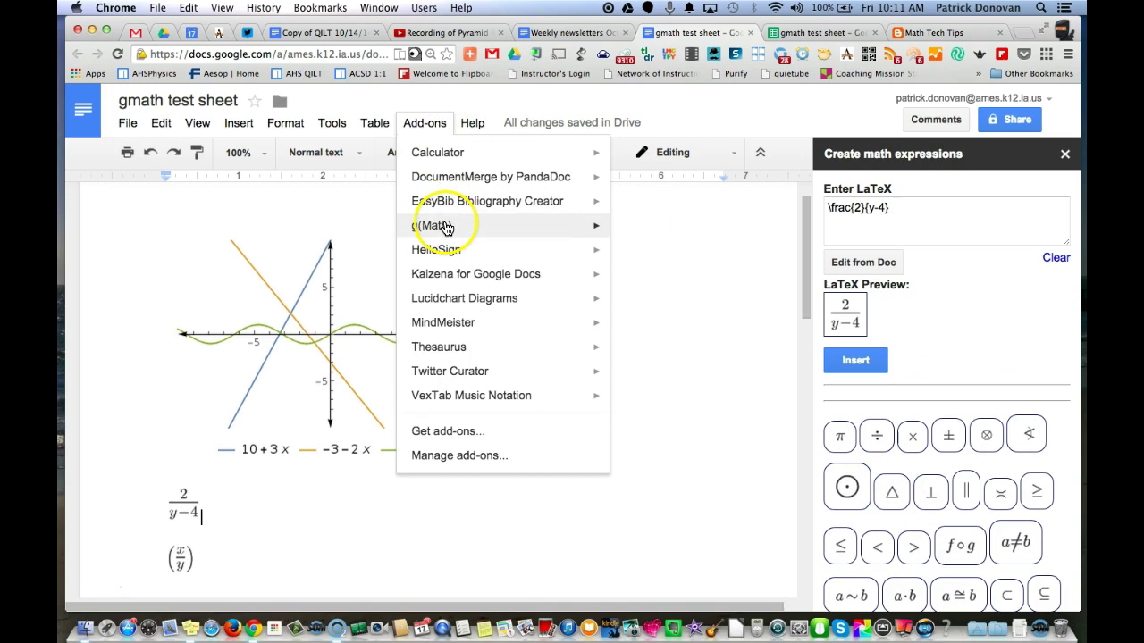
mouse_move(439, 225)
left_click(658, 256)
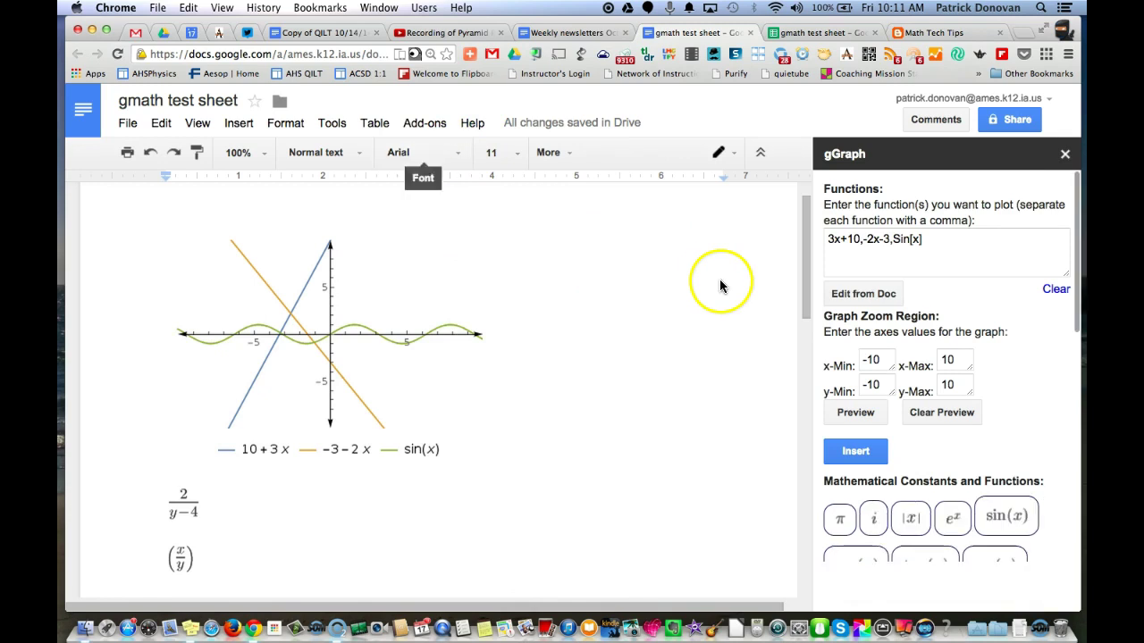
scroll(988, 515, "down", 5)
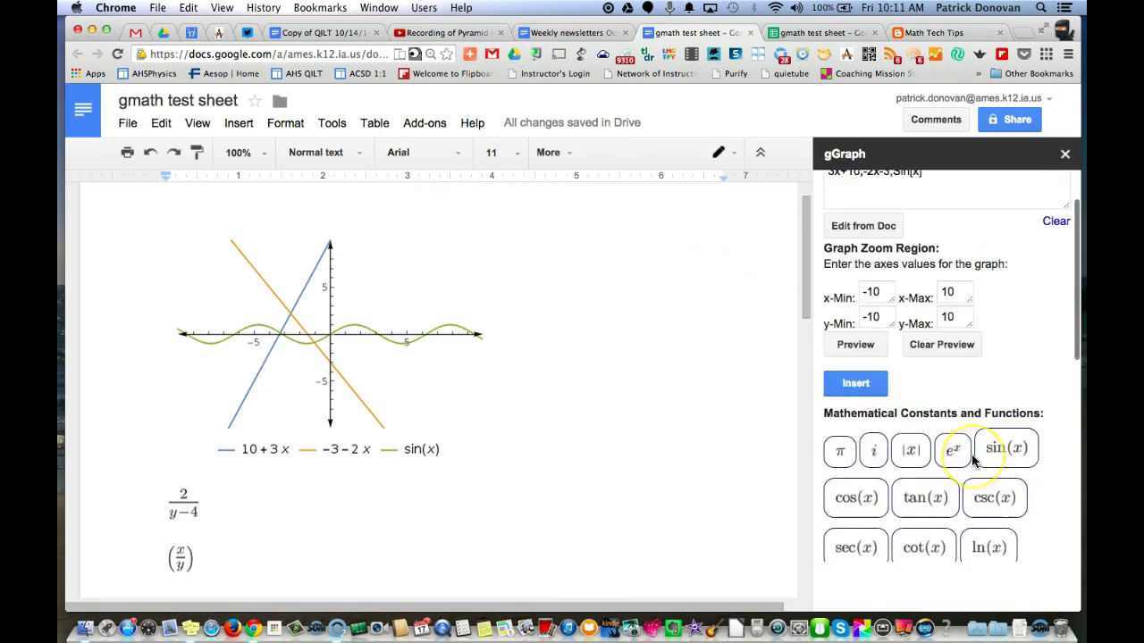
Step: Examine the graph tool's axis ranges, mathematical functions and optional features for plotting points, best-fit line, legend and axes
scroll(916, 261, "up", 5)
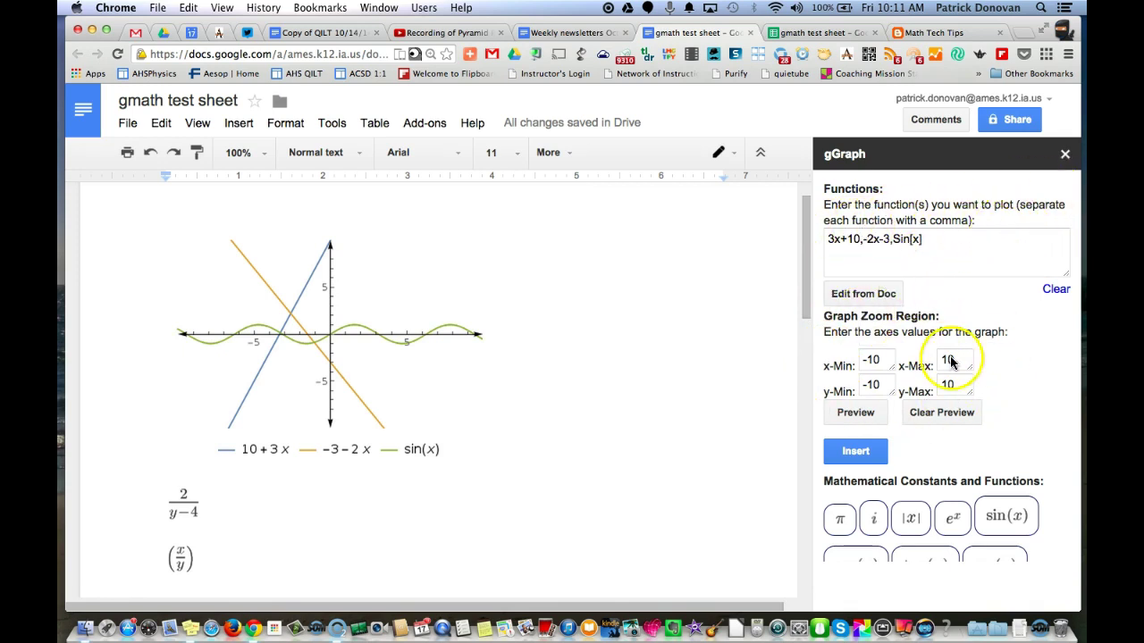
scroll(965, 375, "down", 5)
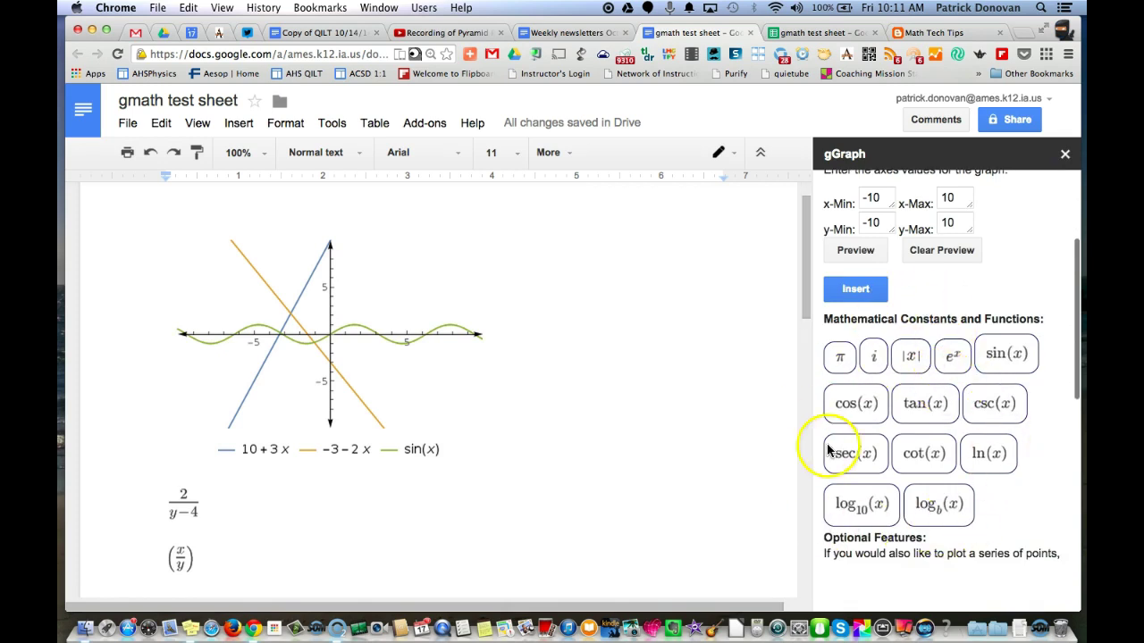
scroll(984, 516, "down", 5)
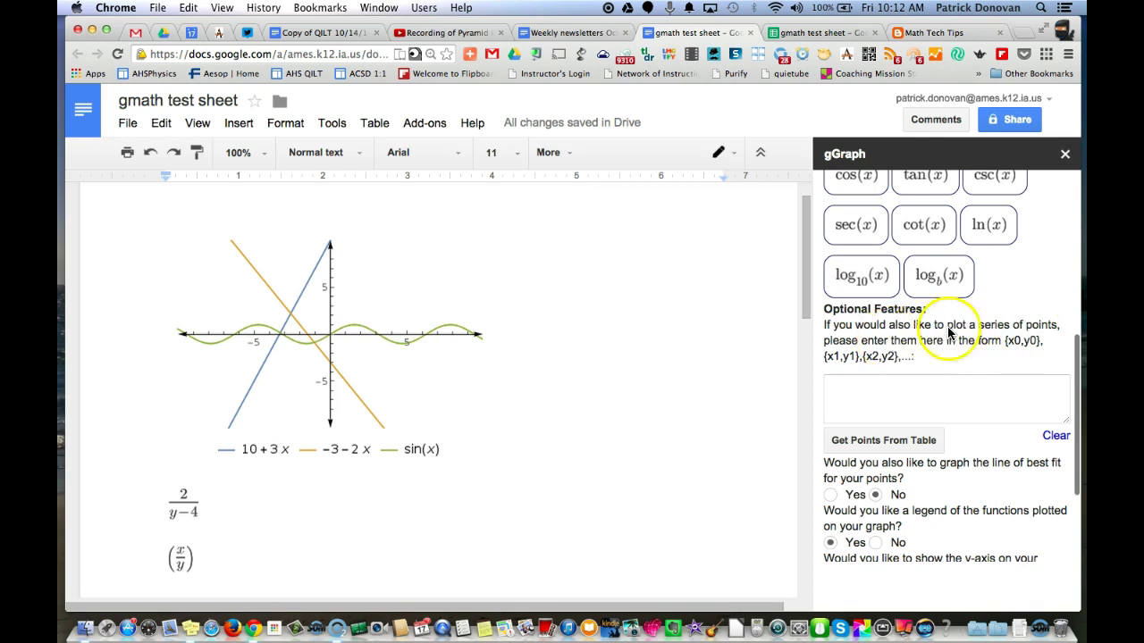
scroll(1005, 336, "down", 3)
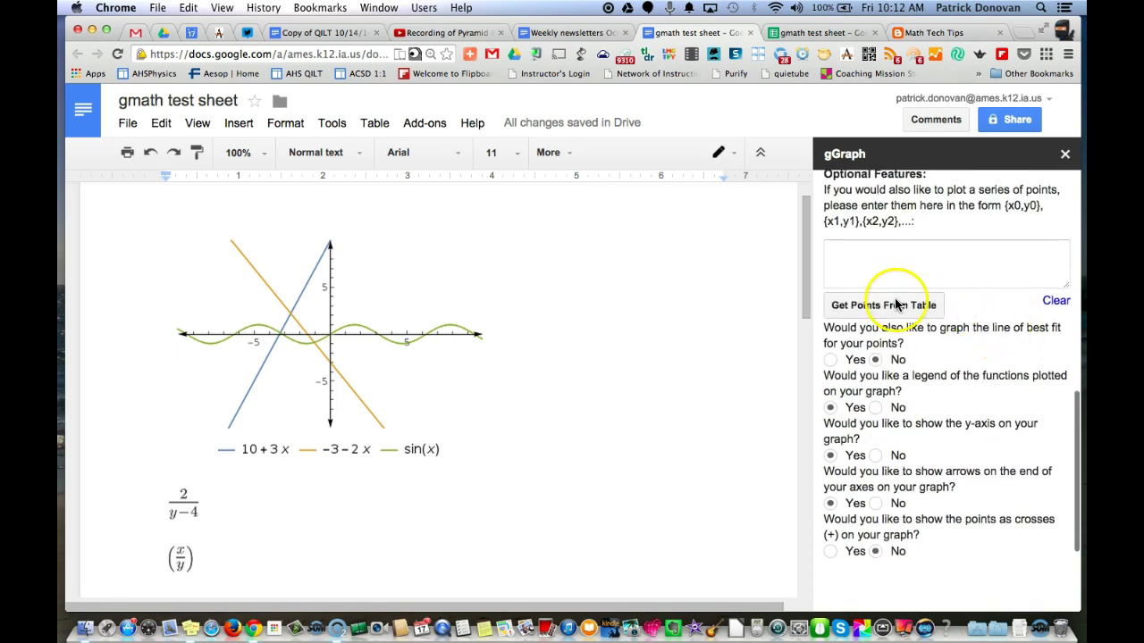
scroll(934, 344, "down", 1)
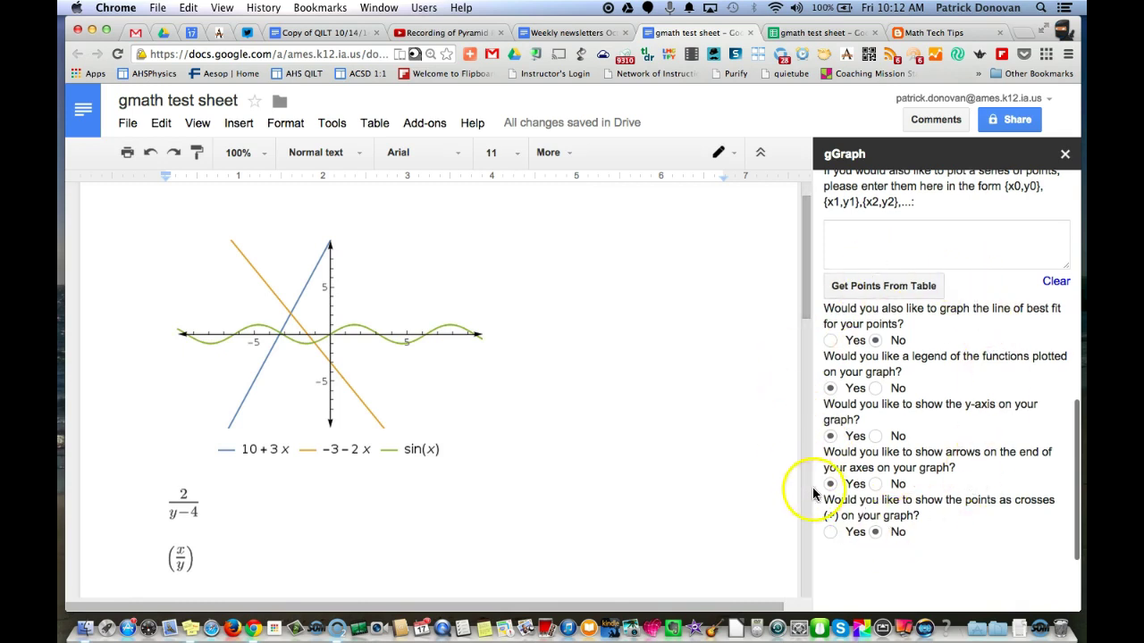
scroll(974, 383, "up", 10)
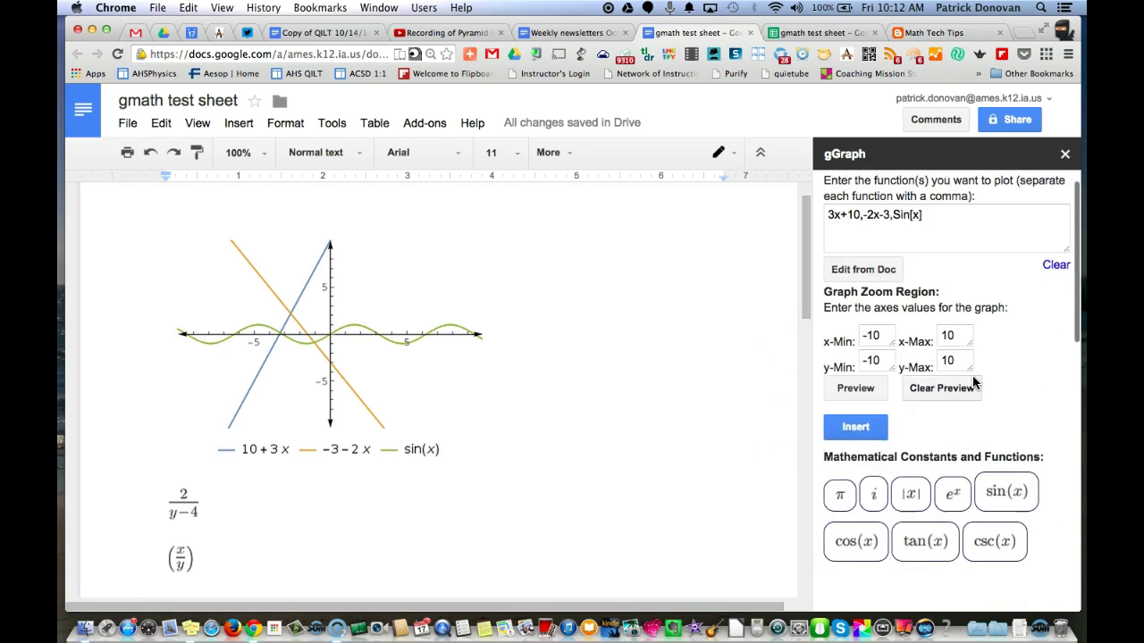
Step: Replace the sample functions in the graph tool with y=2
left_click_drag(939, 247, 833, 238)
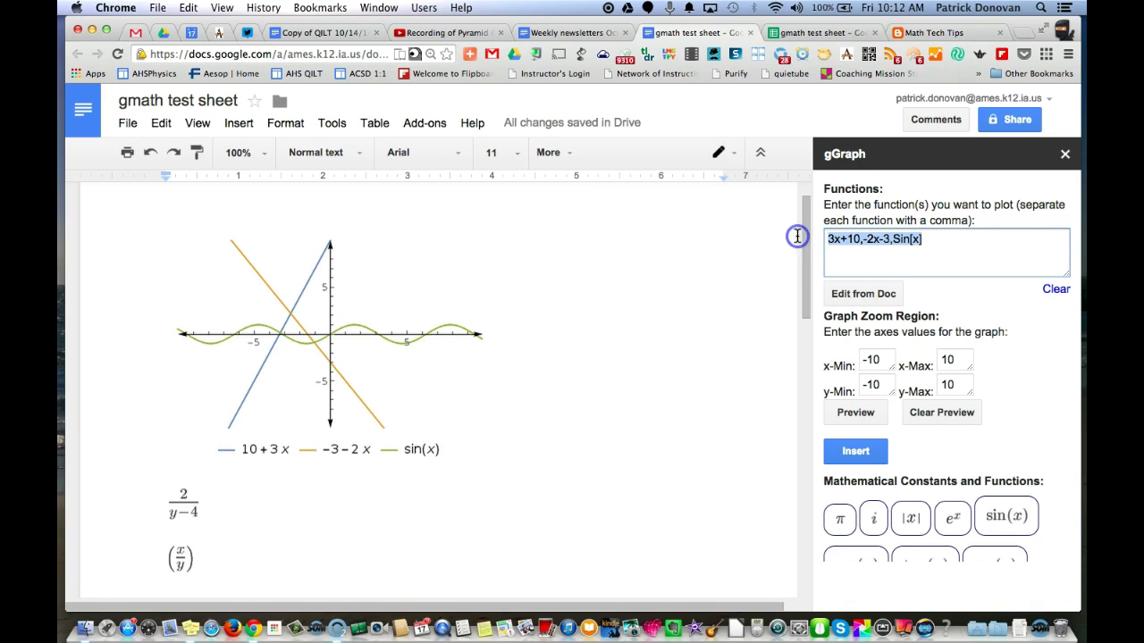
key("BackSpace")
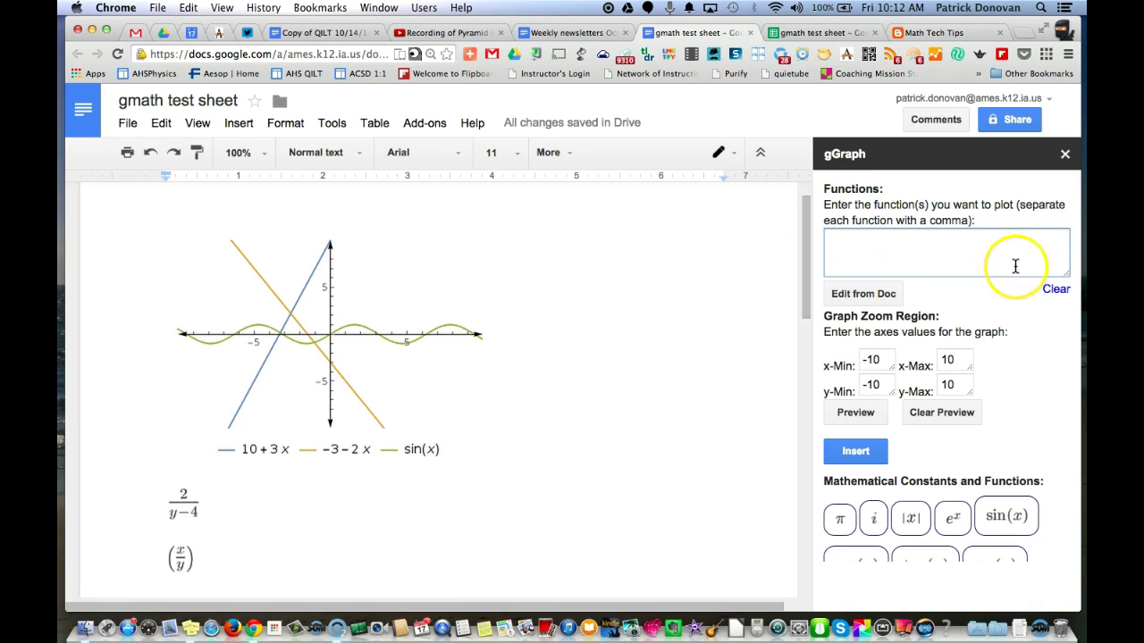
scroll(909, 425, "down", 1)
scroll(910, 425, "down", 3)
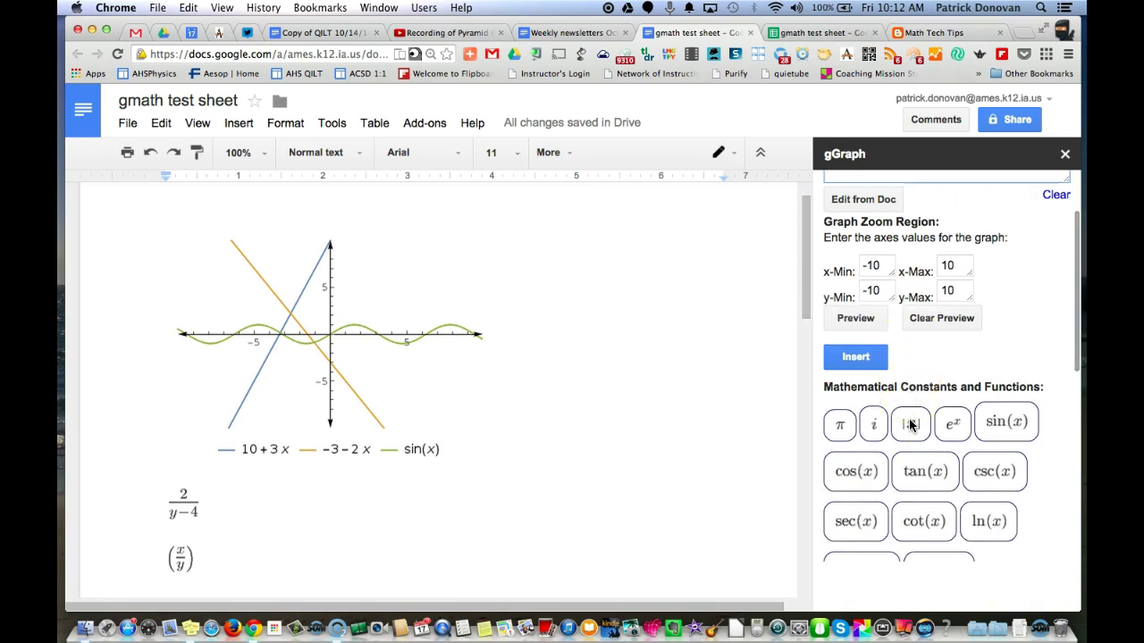
scroll(910, 425, "down", 3)
scroll(909, 426, "up", 6)
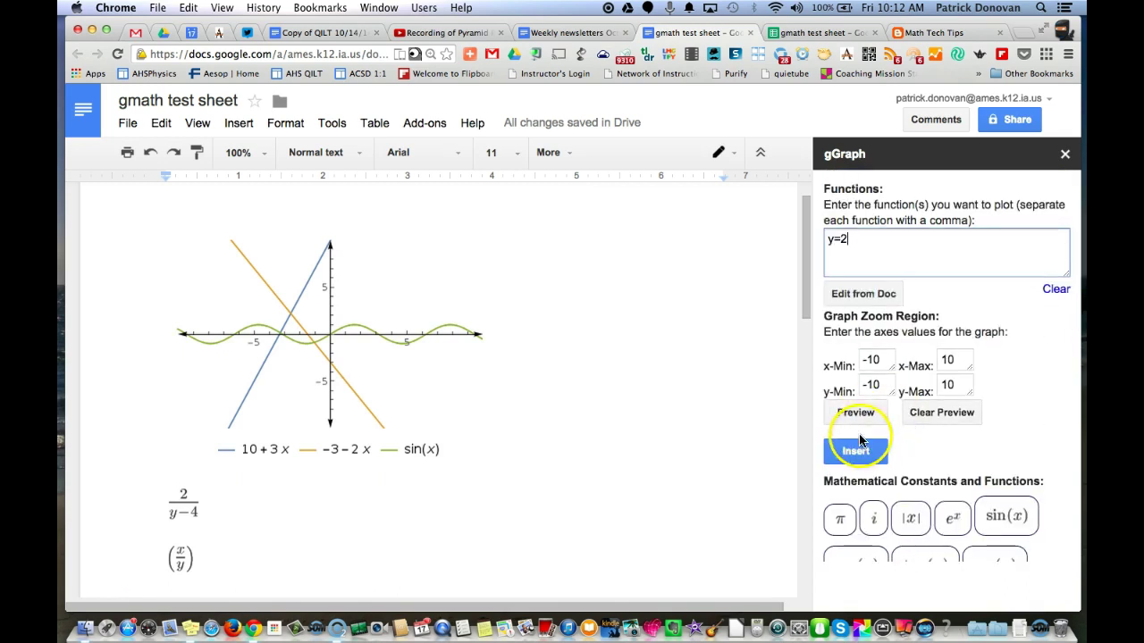
Step: Delete the existing graph and both fraction expressions from the document
left_click(516, 447)
scroll(515, 447, "down", 3)
scroll(418, 294, "up", 3)
left_click(353, 258)
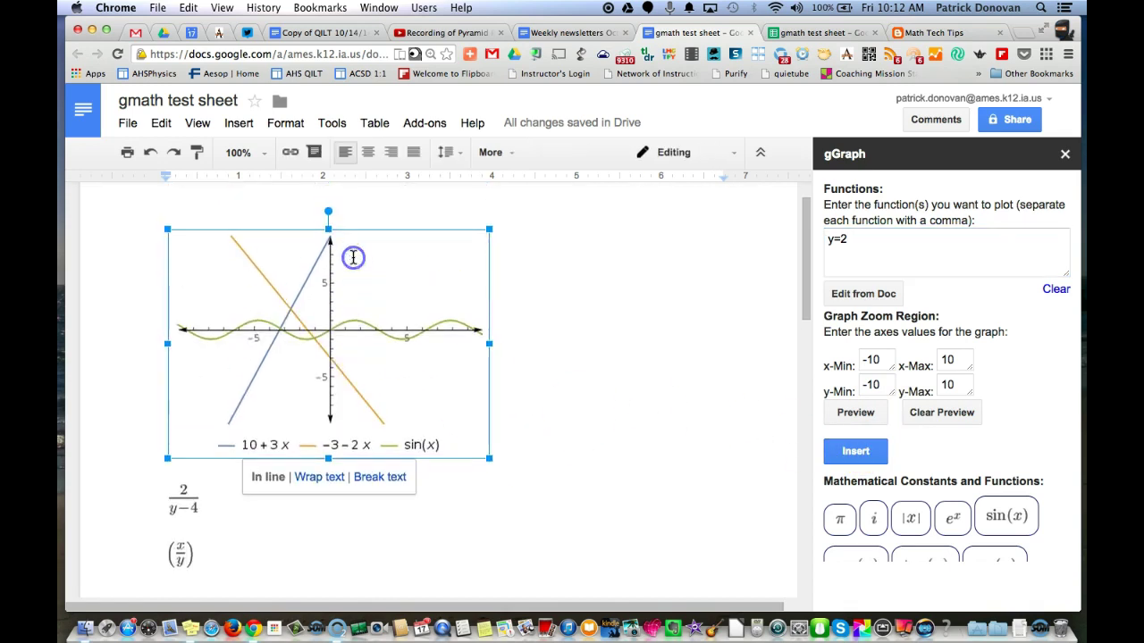
key("BackSpace")
left_click(178, 337)
key("BackSpace")
left_click(192, 282)
key("BackSpace")
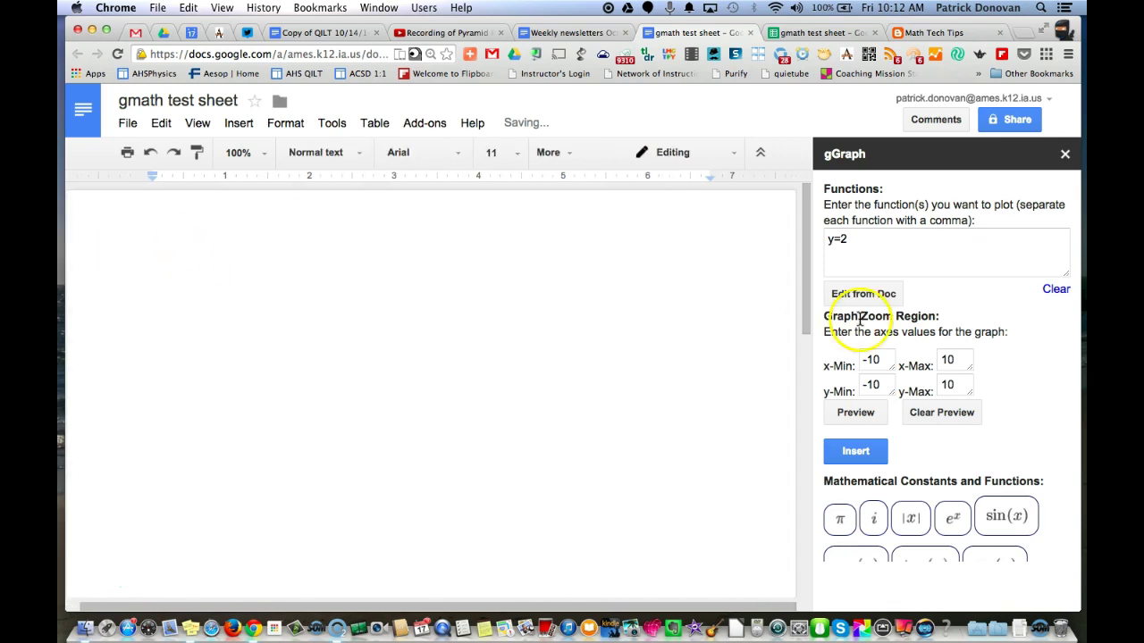
Step: Insert the y=2 graph into the document and review the graph tool's optional features
left_click(853, 453)
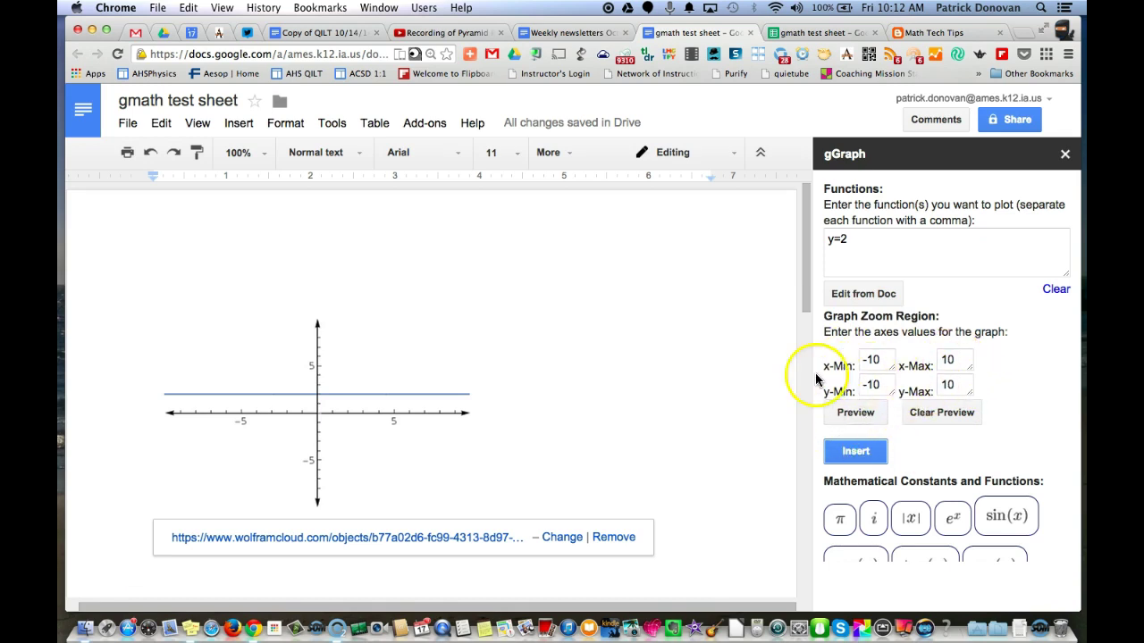
scroll(849, 374, "down", 3)
scroll(858, 378, "down", 10)
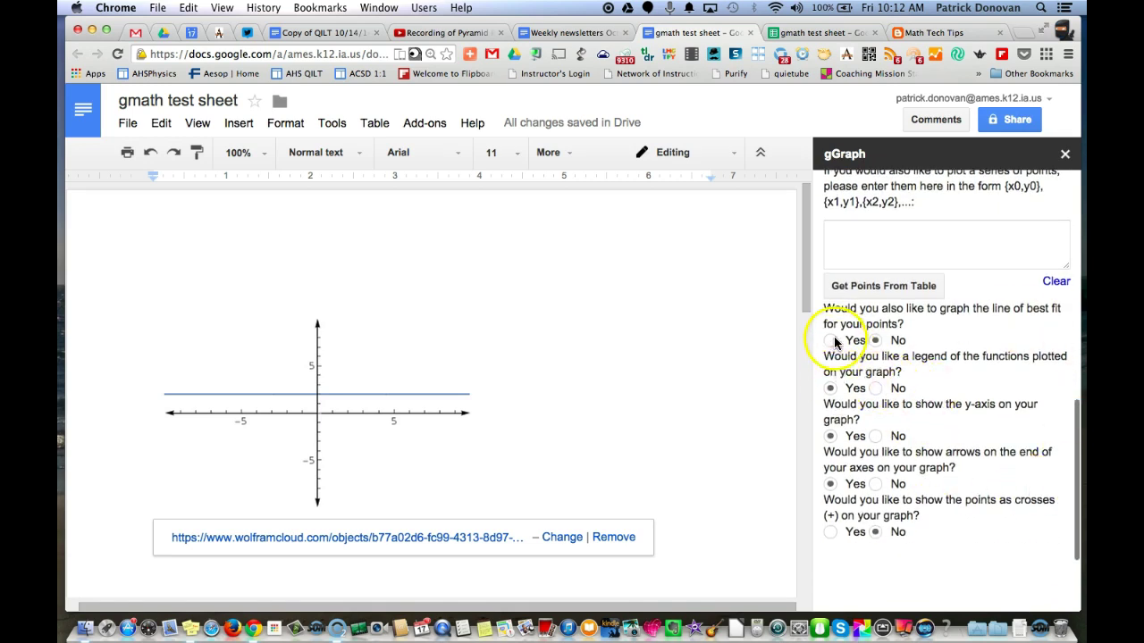
scroll(827, 340, "up", 4)
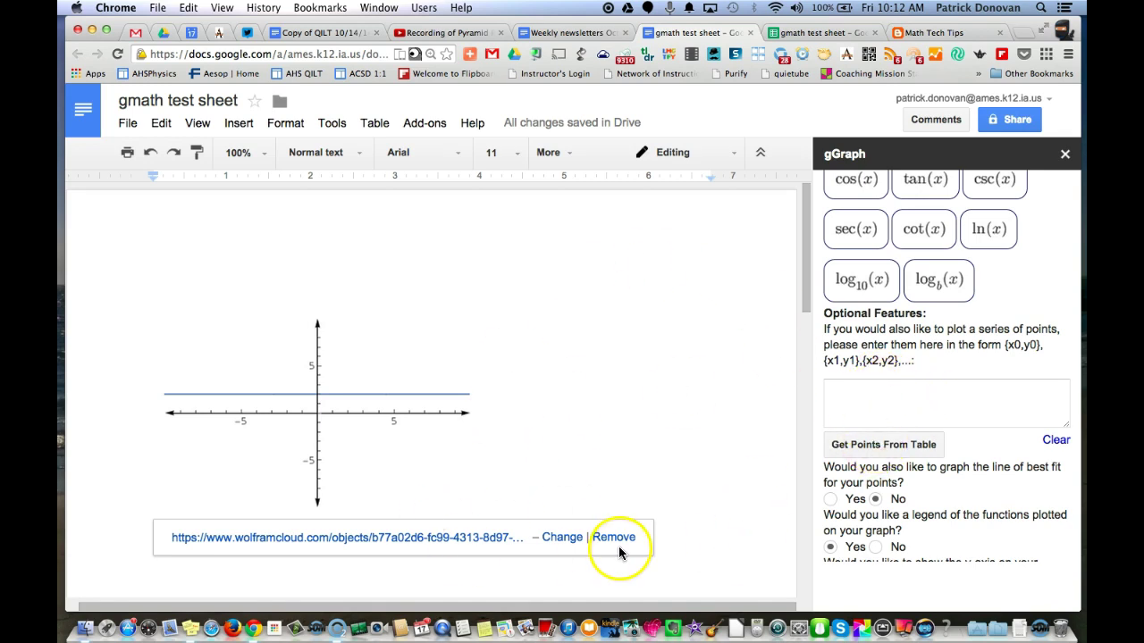
scroll(818, 434, "up", 10)
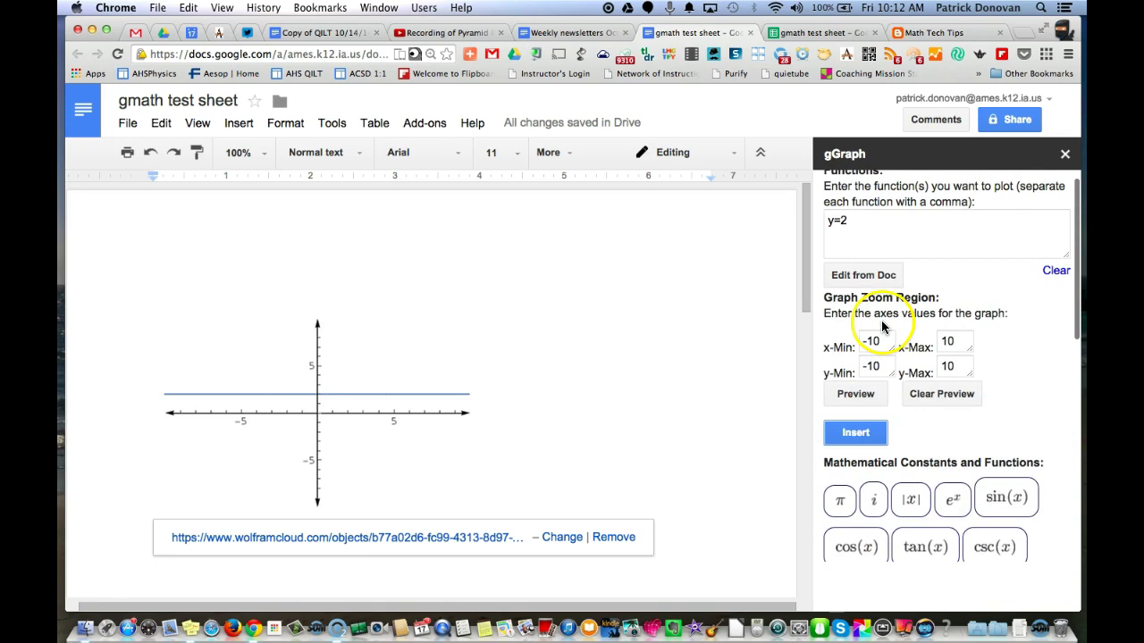
scroll(882, 328, "up", 2)
Step: Select the inserted graph and open g(Math)'s Create a statistical display tool
left_click(310, 389)
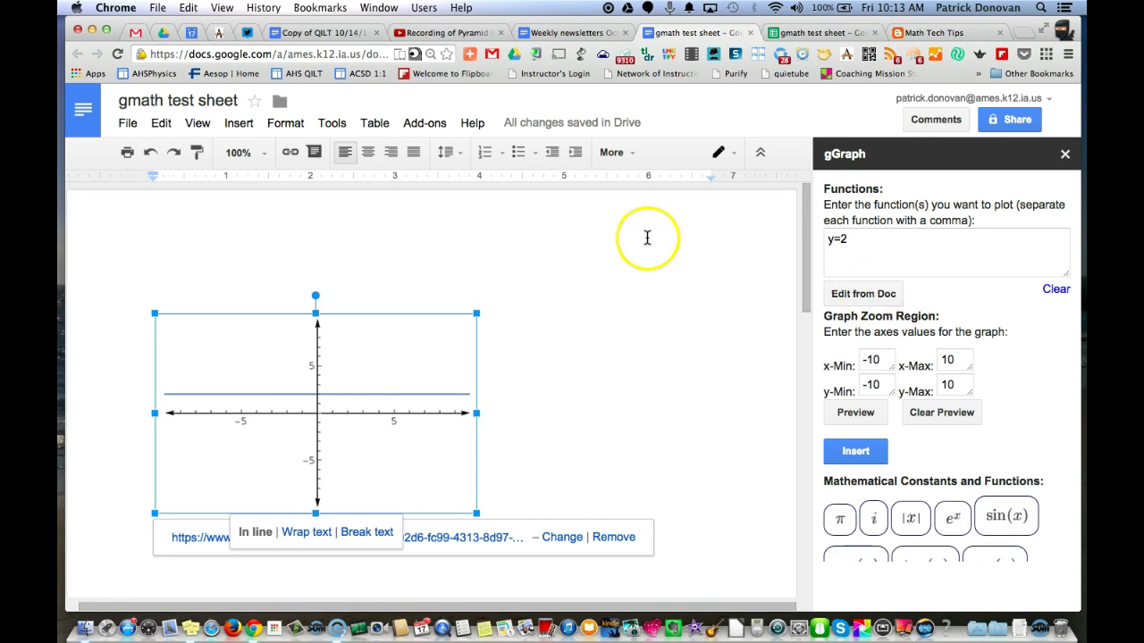
left_click(407, 125)
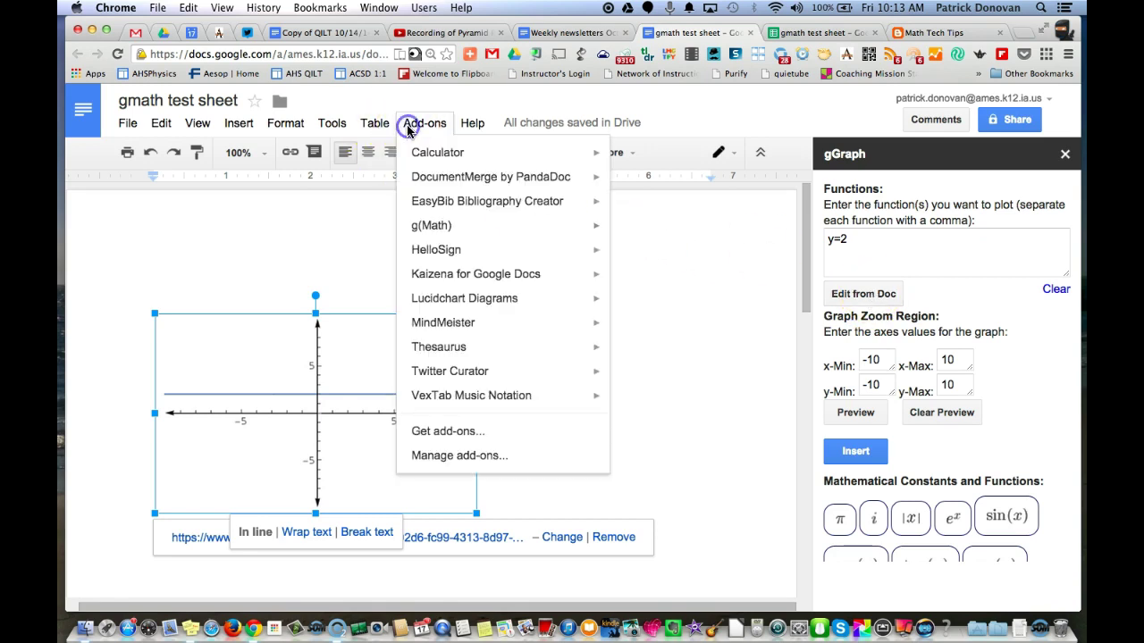
mouse_move(433, 225)
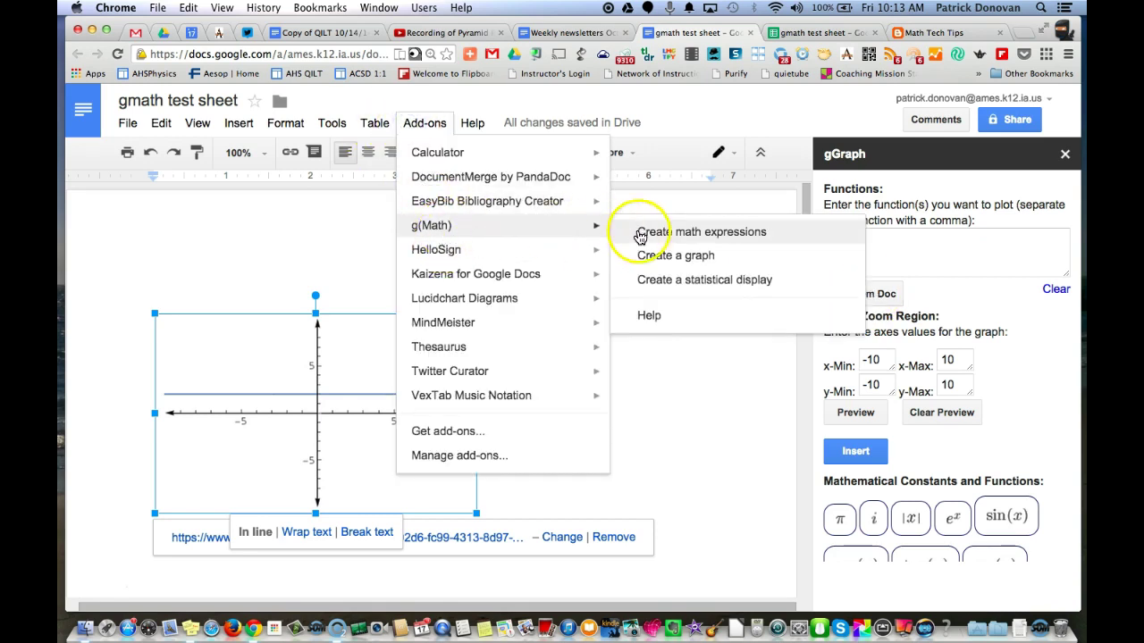
left_click(666, 280)
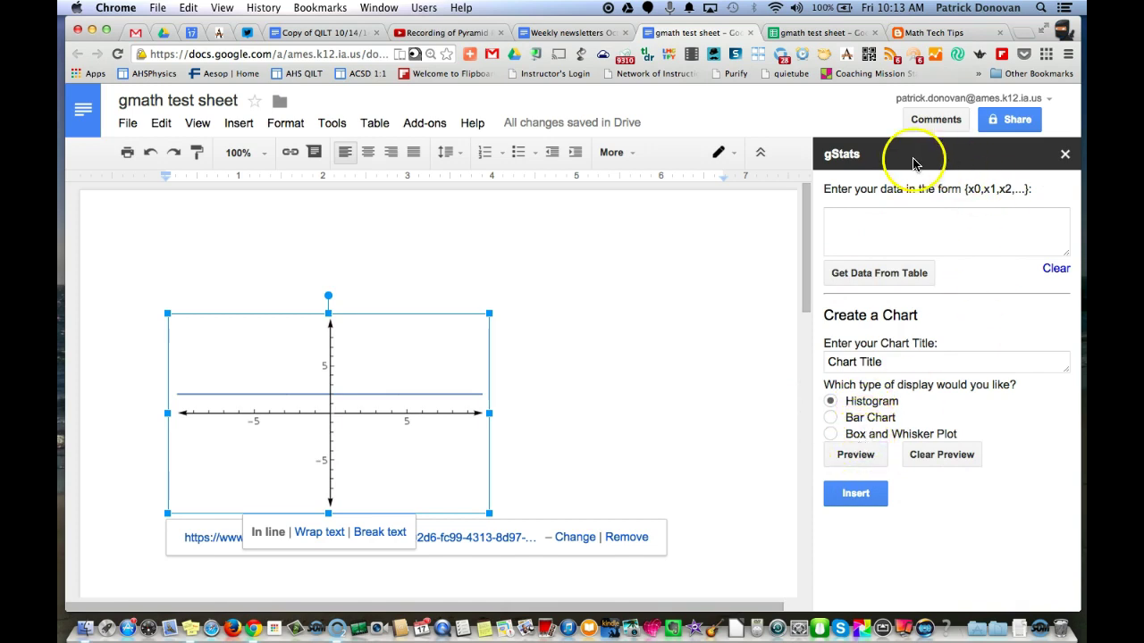
Step: Switch to the Math Tech Tips blog and look over its posts on quiz creation and g(Math) statistical displays
left_click(929, 32)
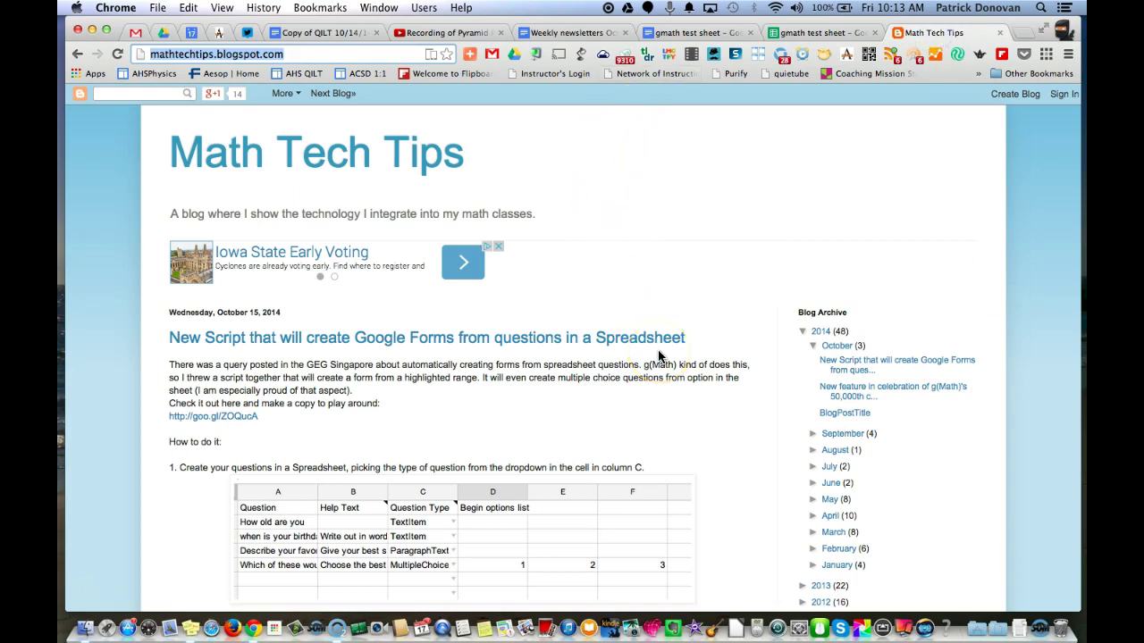
scroll(631, 272, "down", 15)
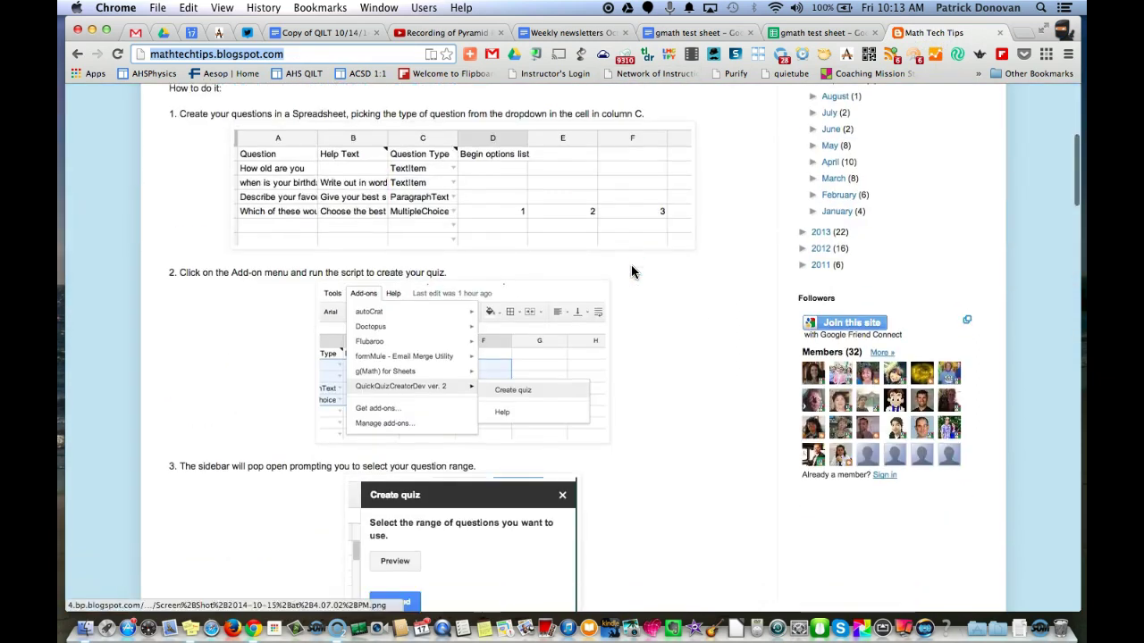
scroll(631, 272, "down", 20)
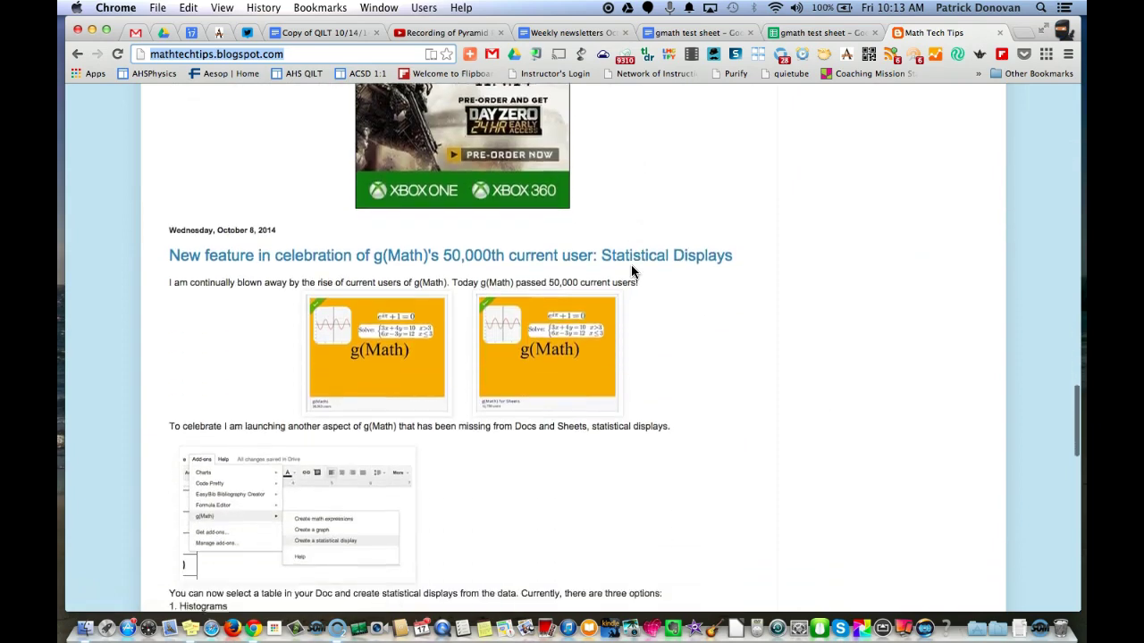
scroll(631, 266, "down", 4)
scroll(631, 267, "up", 10)
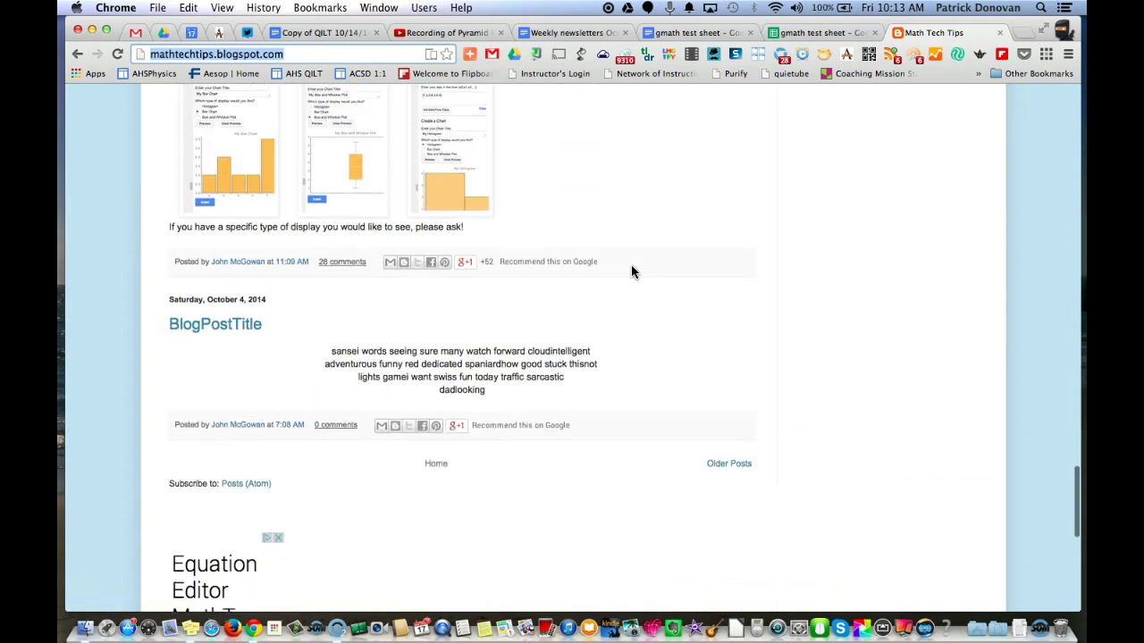
scroll(631, 271, "up", 15)
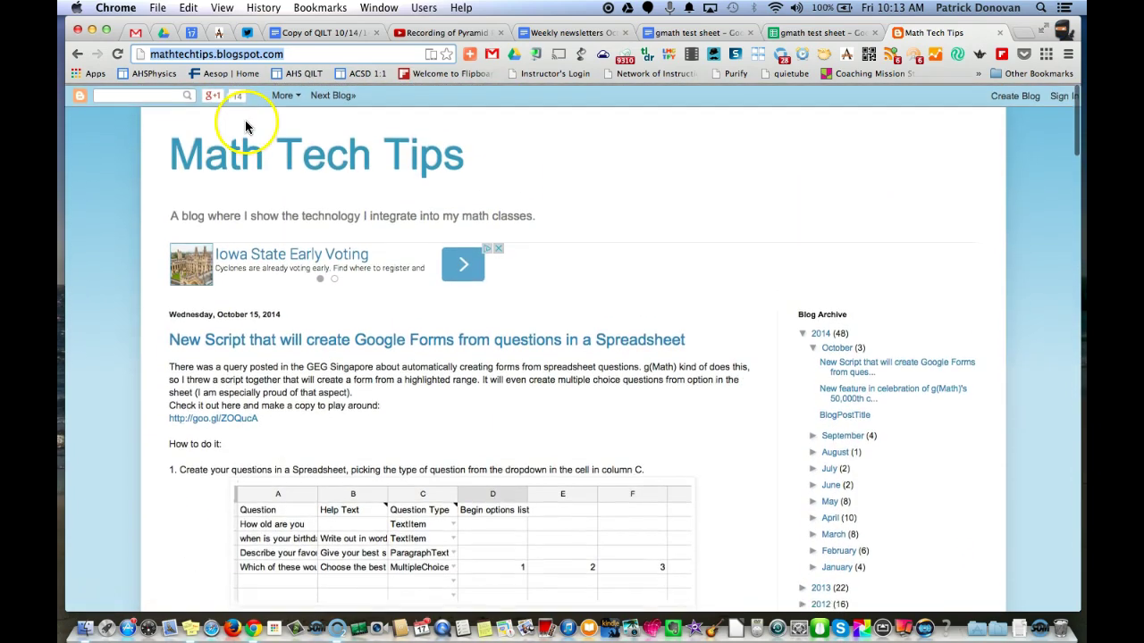
Step: Switch to the gmath test sheet spreadsheet and examine the g(Math) for Sheets tools, including the Quick Quiz Creator's Create a Form option
left_click(813, 34)
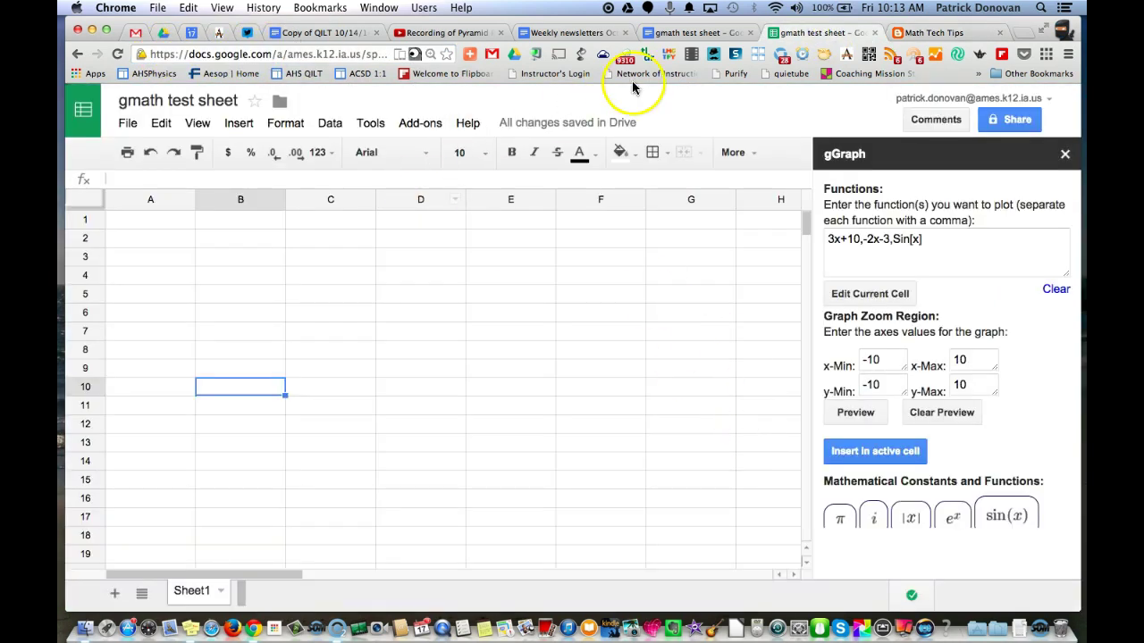
left_click(683, 32)
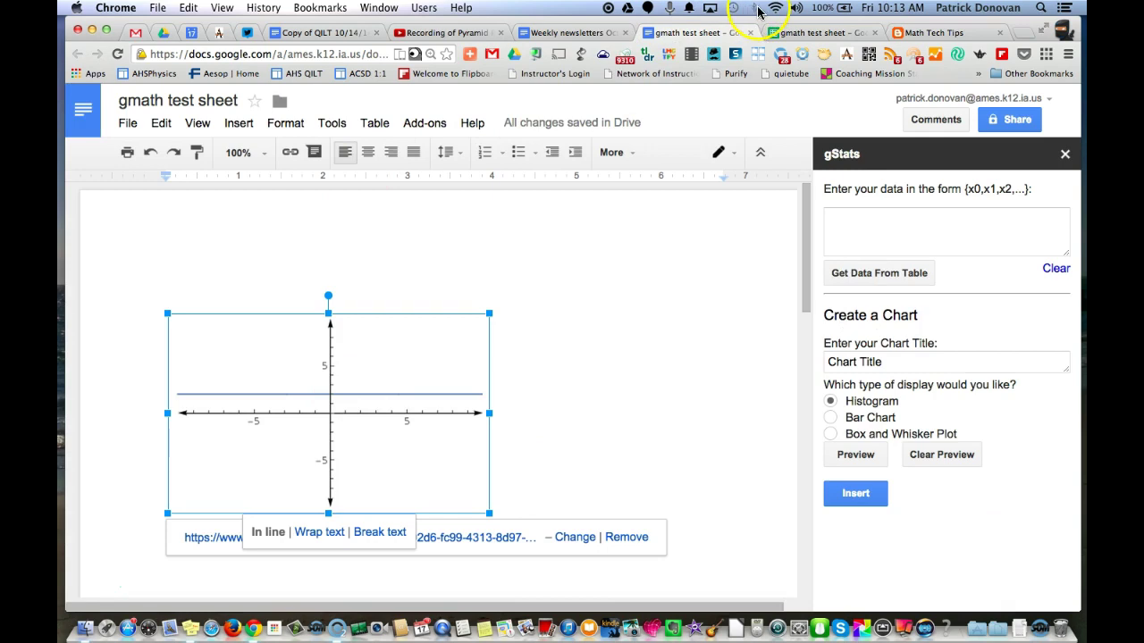
left_click(786, 34)
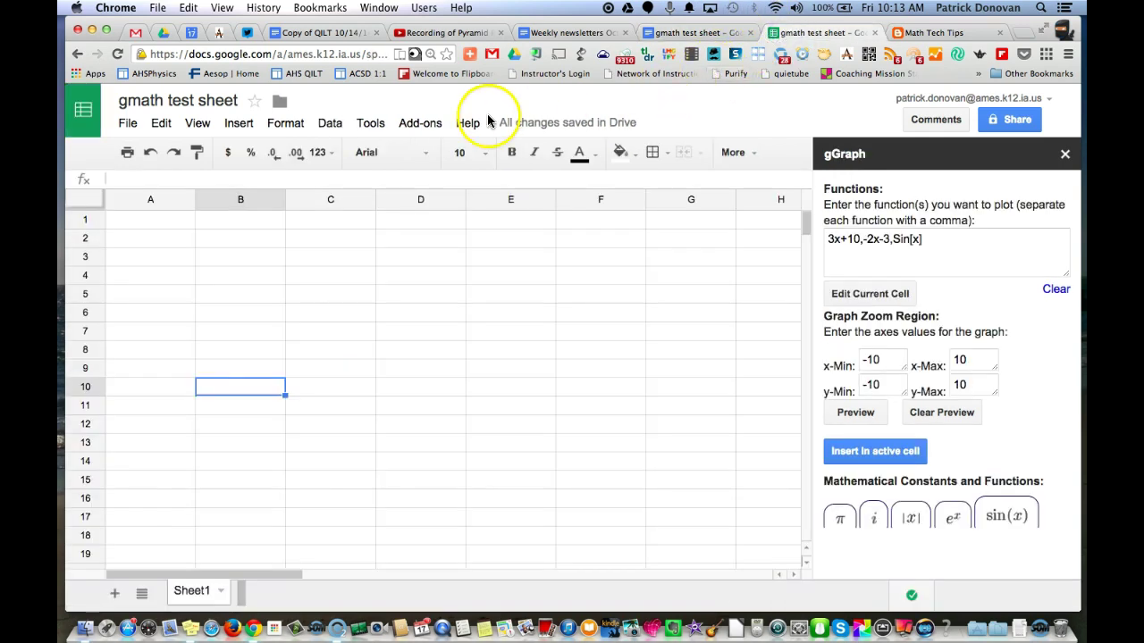
left_click(411, 131)
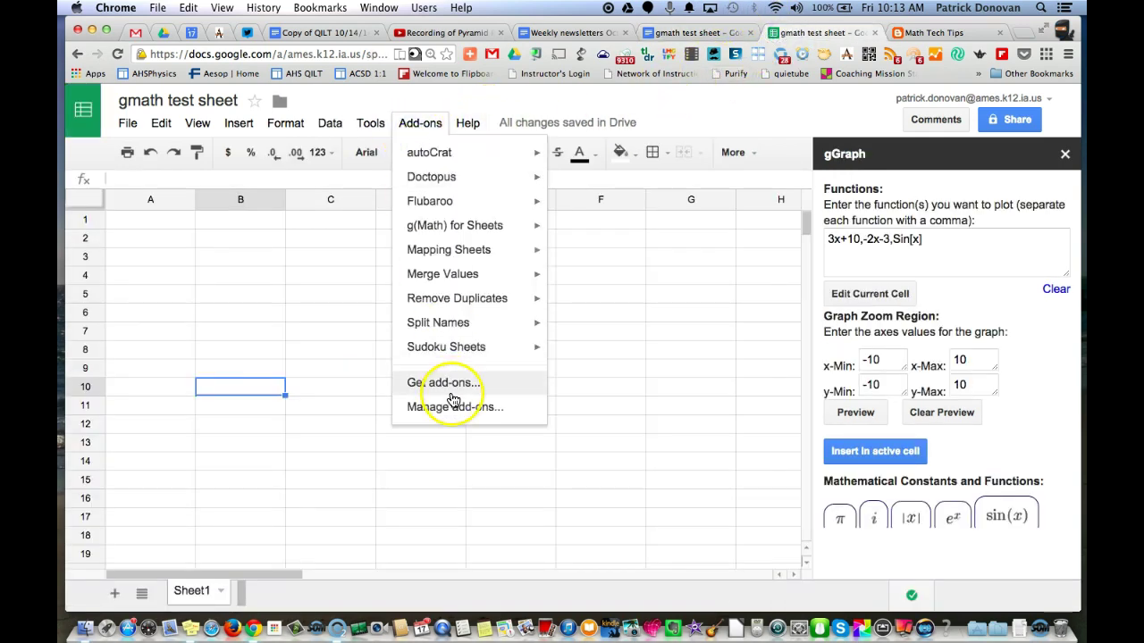
left_click(474, 230)
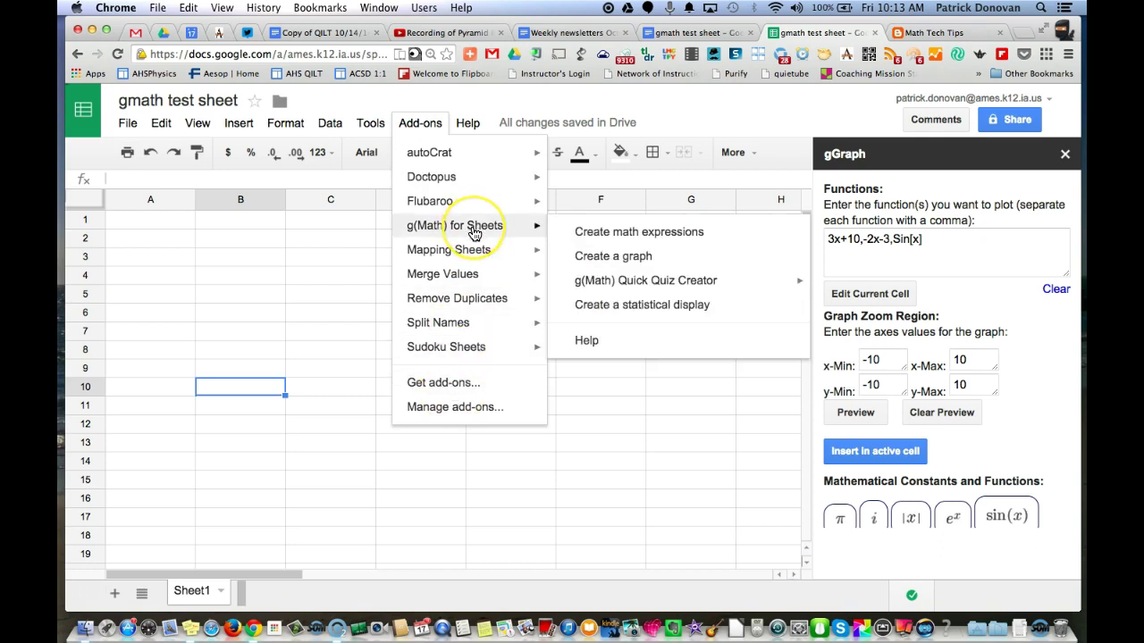
left_click(640, 234)
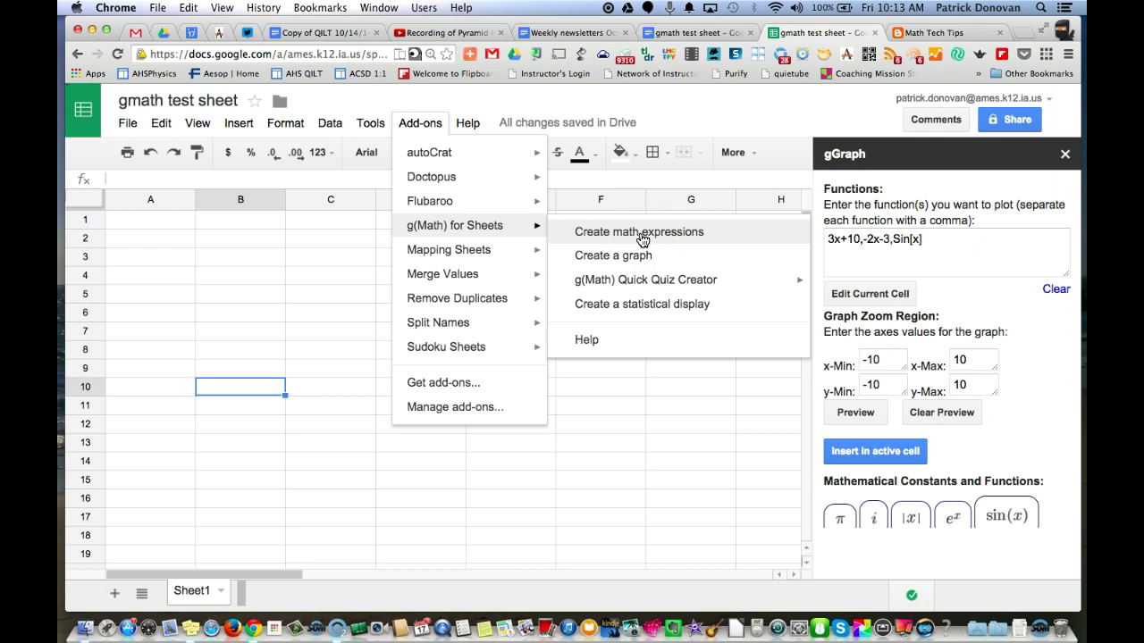
left_click(642, 257)
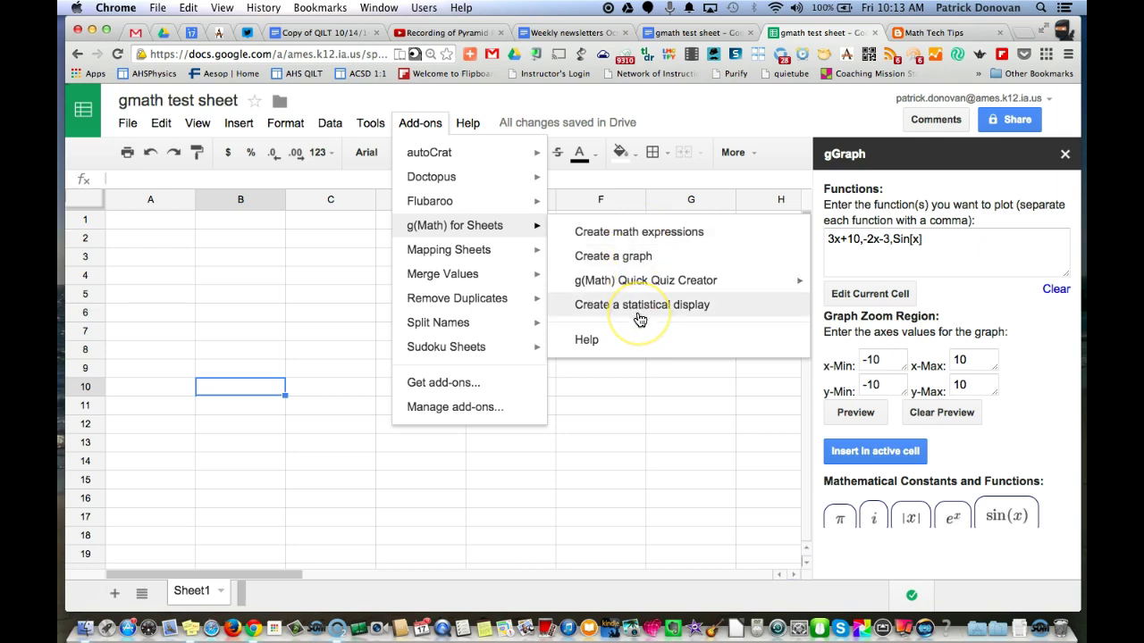
left_click(642, 282)
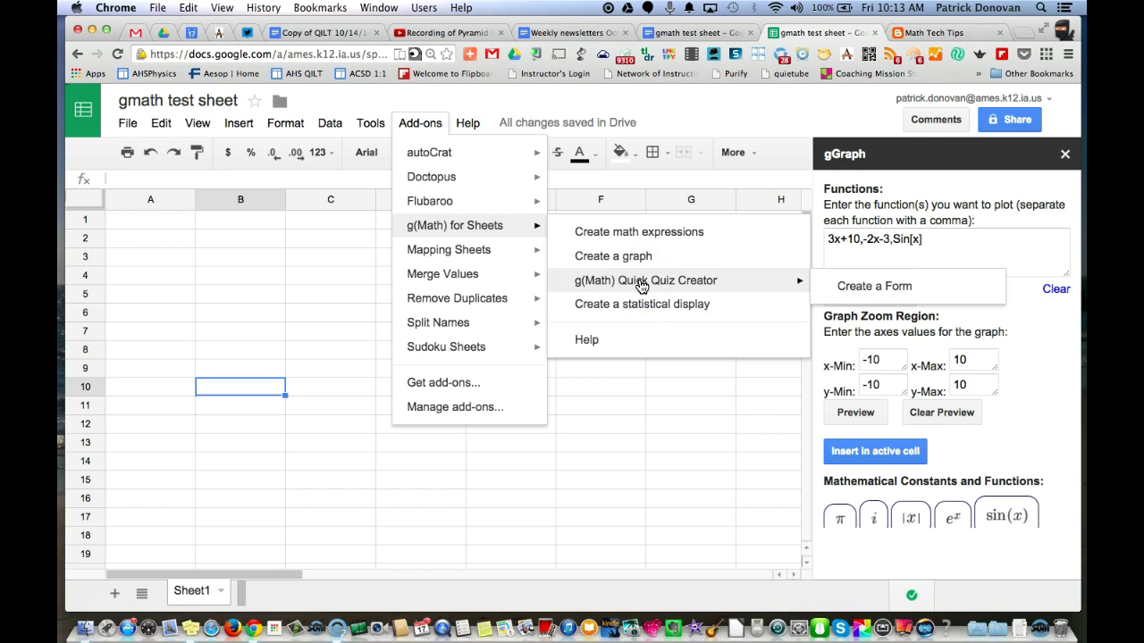
left_click(531, 299)
mouse_move(525, 281)
mouse_move(528, 225)
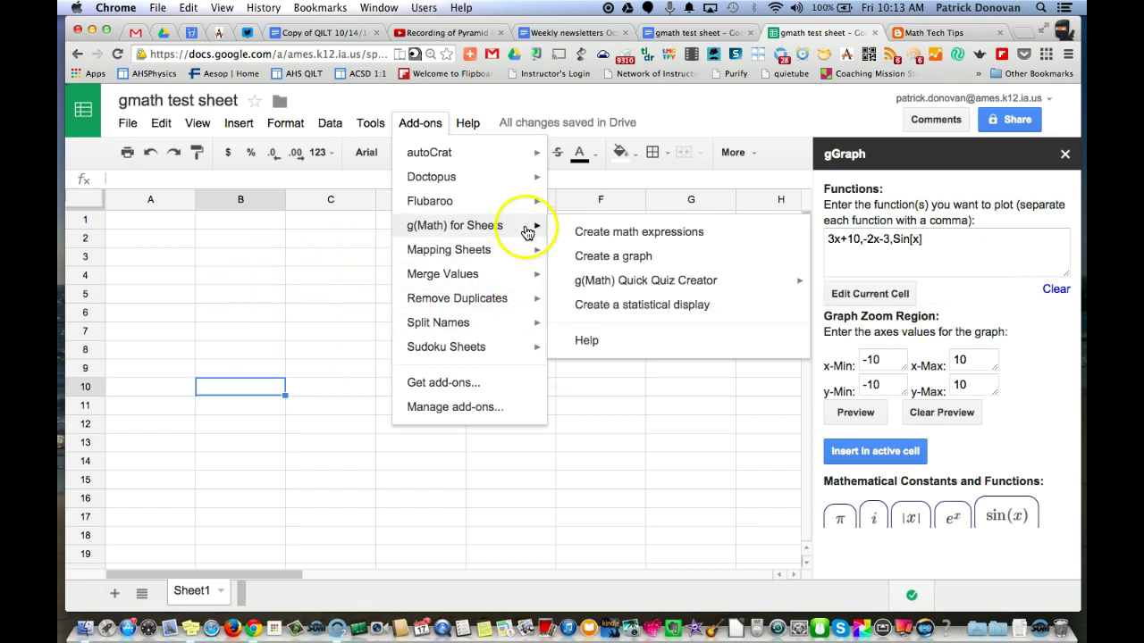
mouse_move(740, 281)
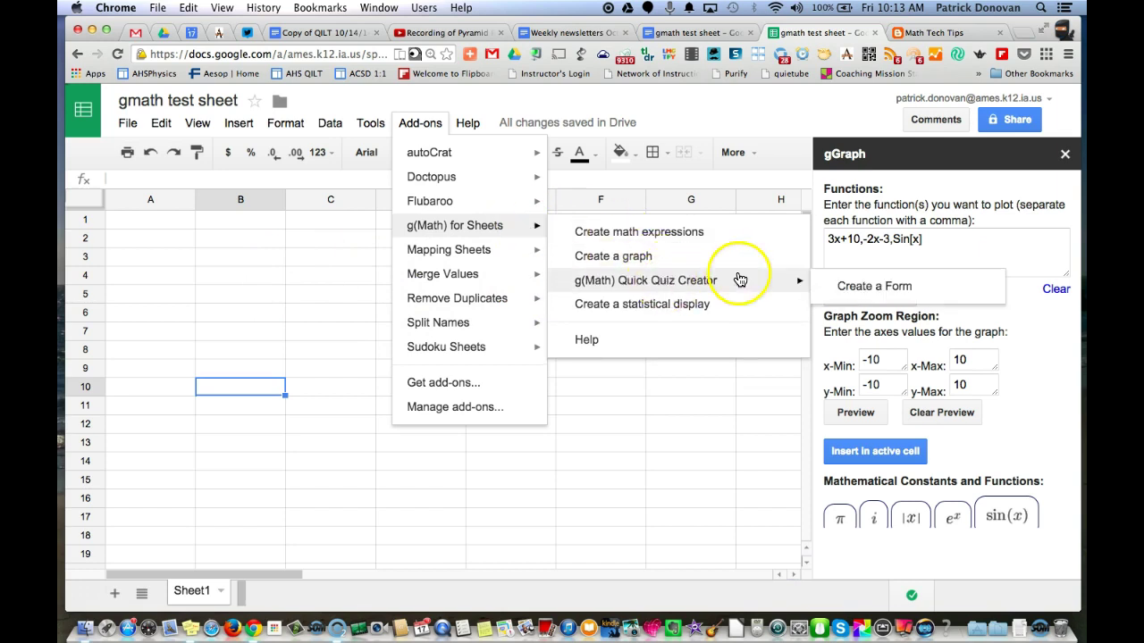
Step: Insert a g(Math) graph of 3x+10, -2x-3 and Sin[x] with axes from -10 to 10 into cell A1
left_click(860, 287)
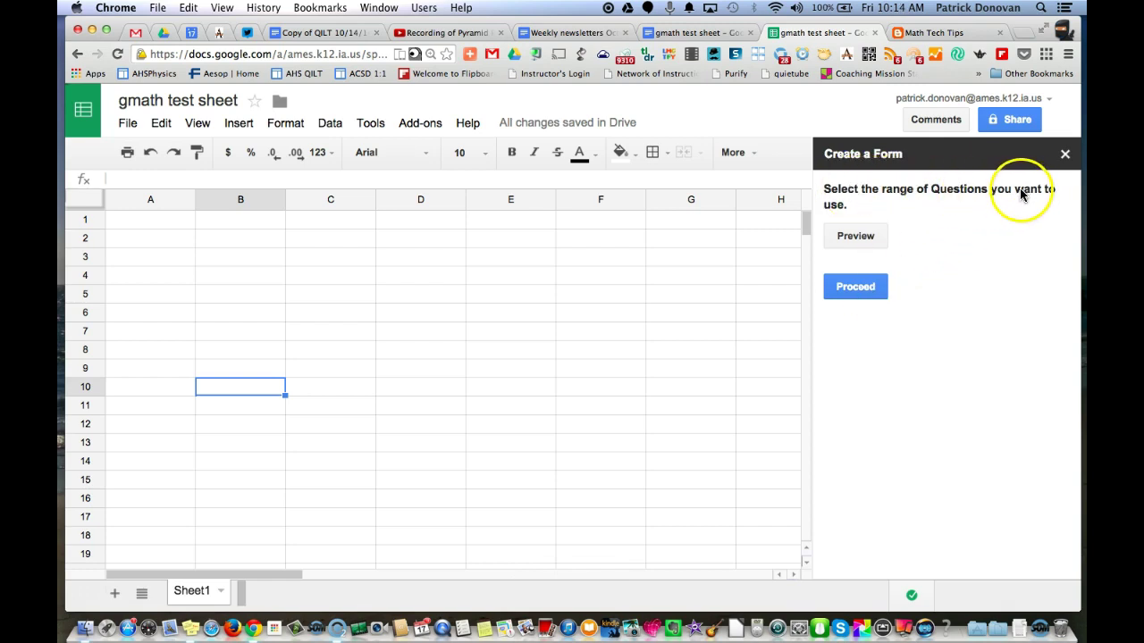
left_click(134, 223)
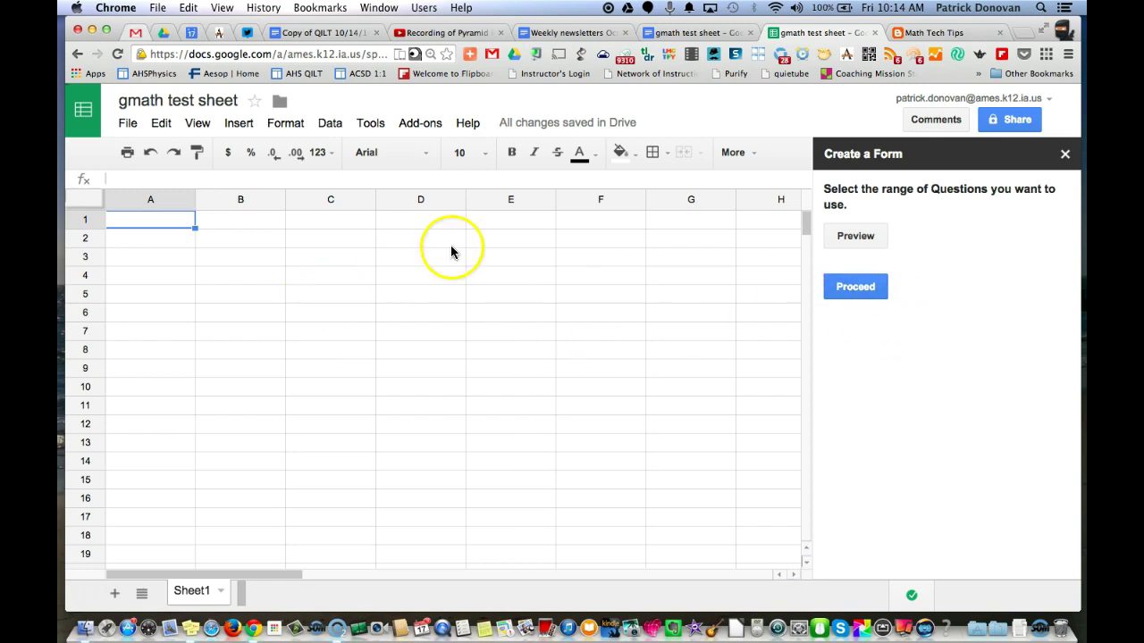
left_click(421, 121)
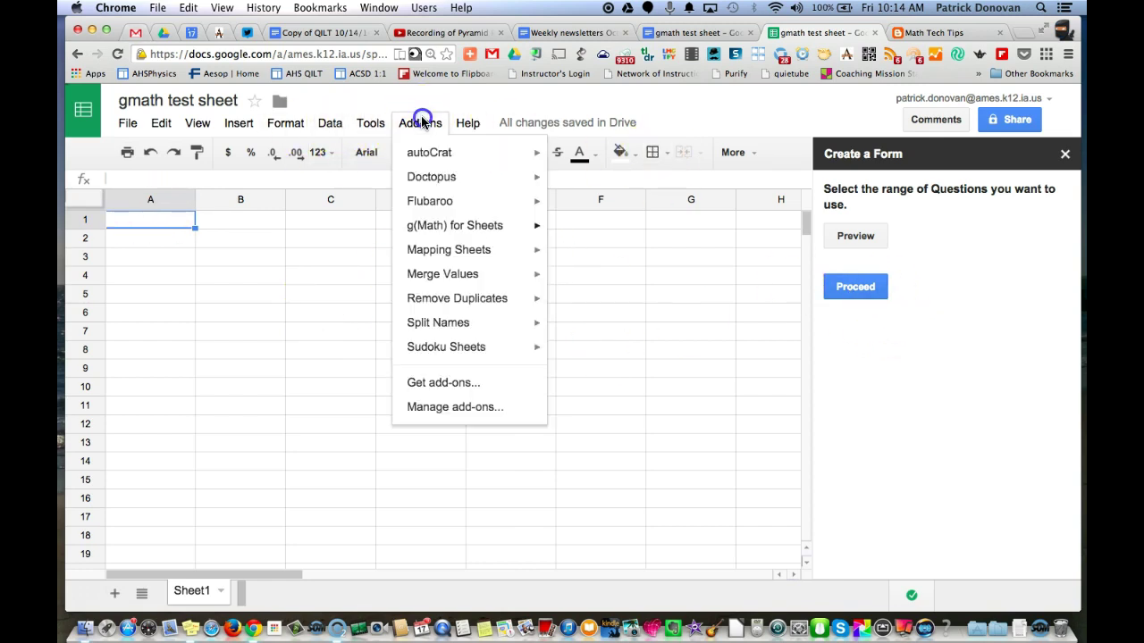
left_click(513, 226)
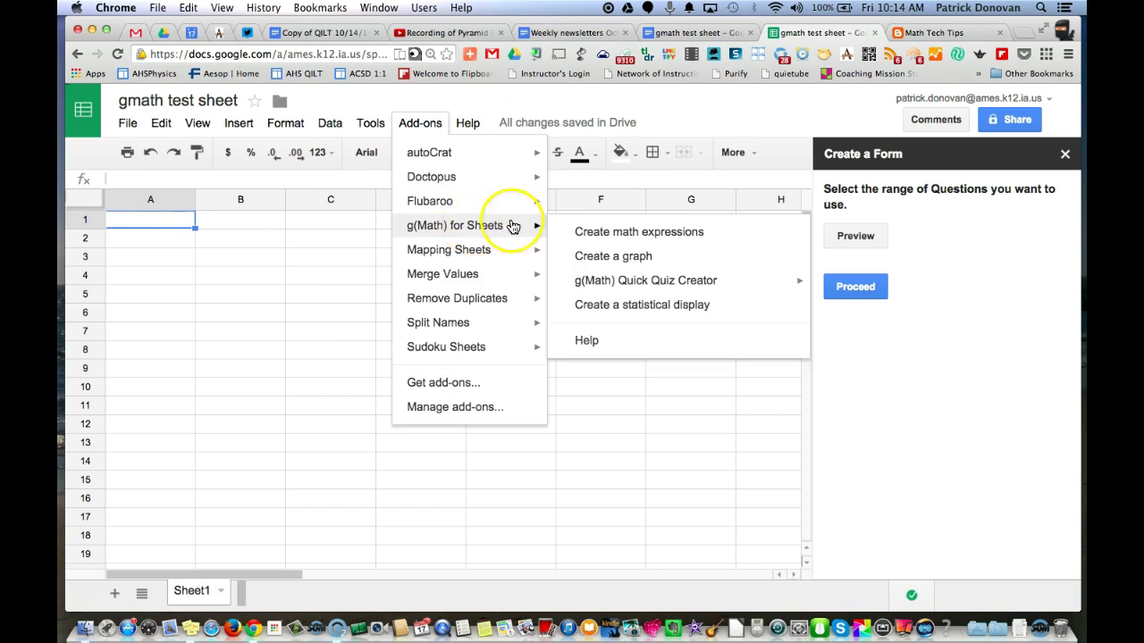
left_click(636, 259)
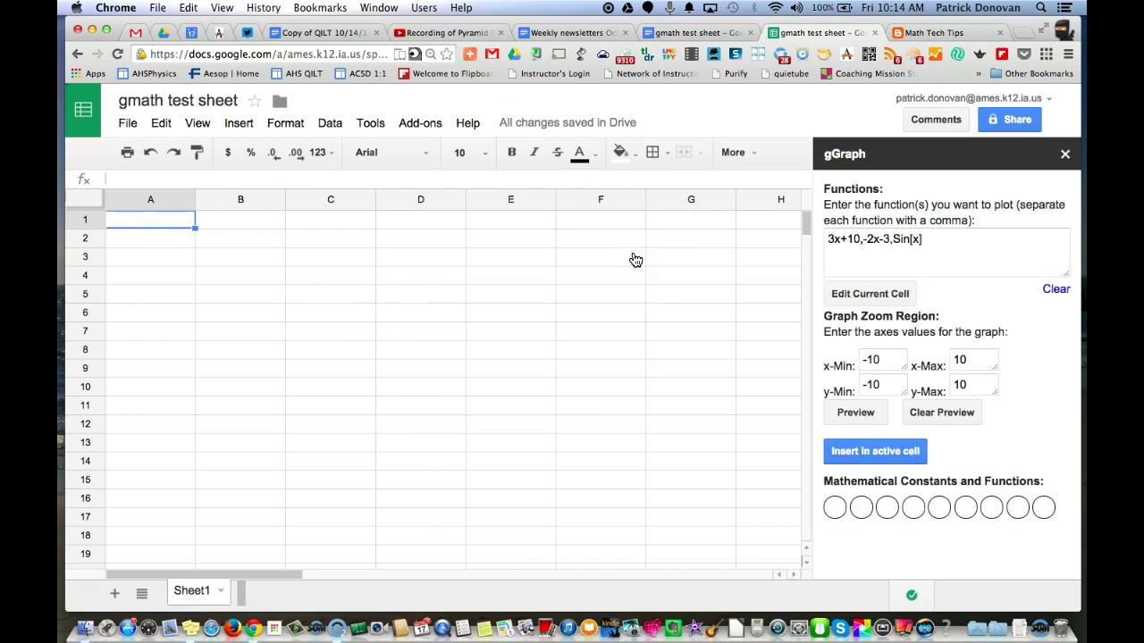
left_click(900, 301)
left_click(889, 454)
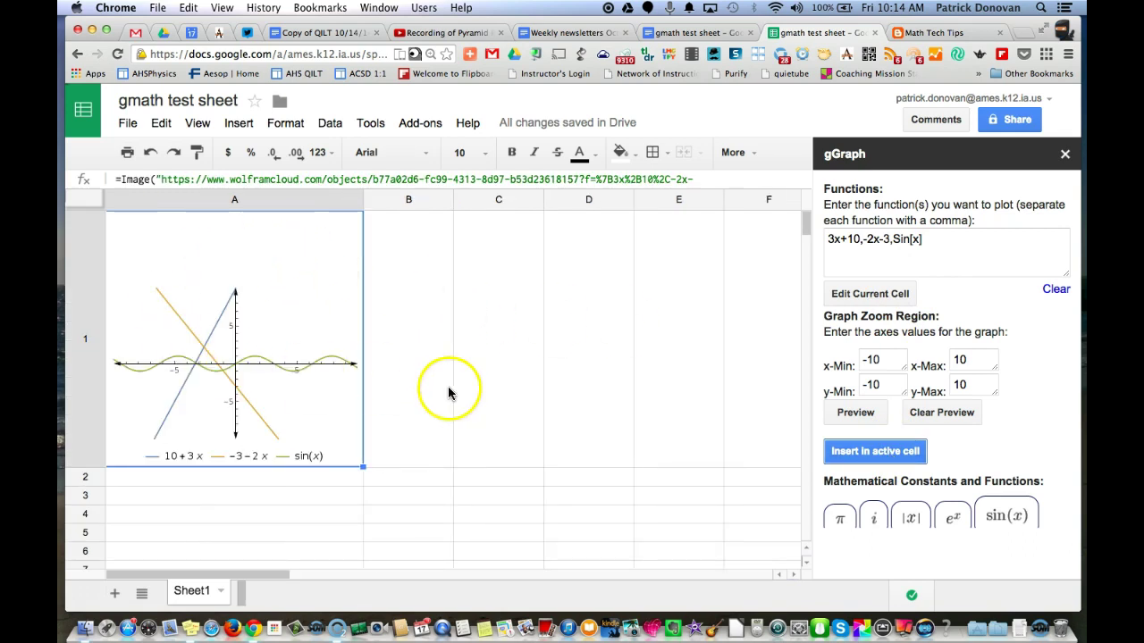
Step: Open the Quick Quiz Creator's Create a Form tool and proceed with the graph in cell A1 as the question range
left_click(417, 392)
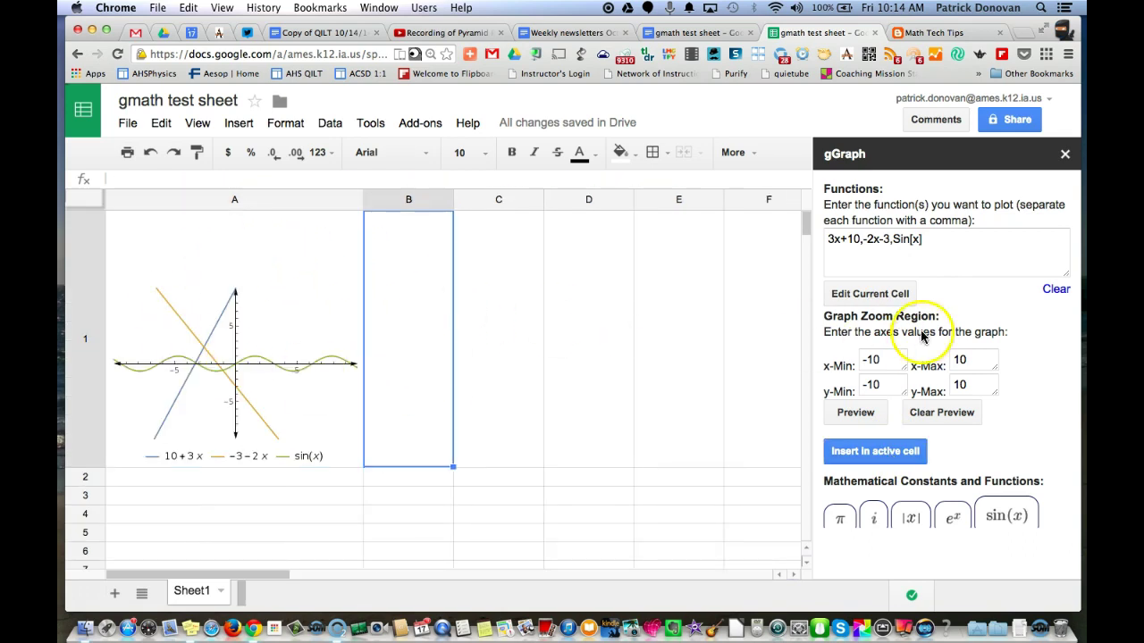
left_click(421, 124)
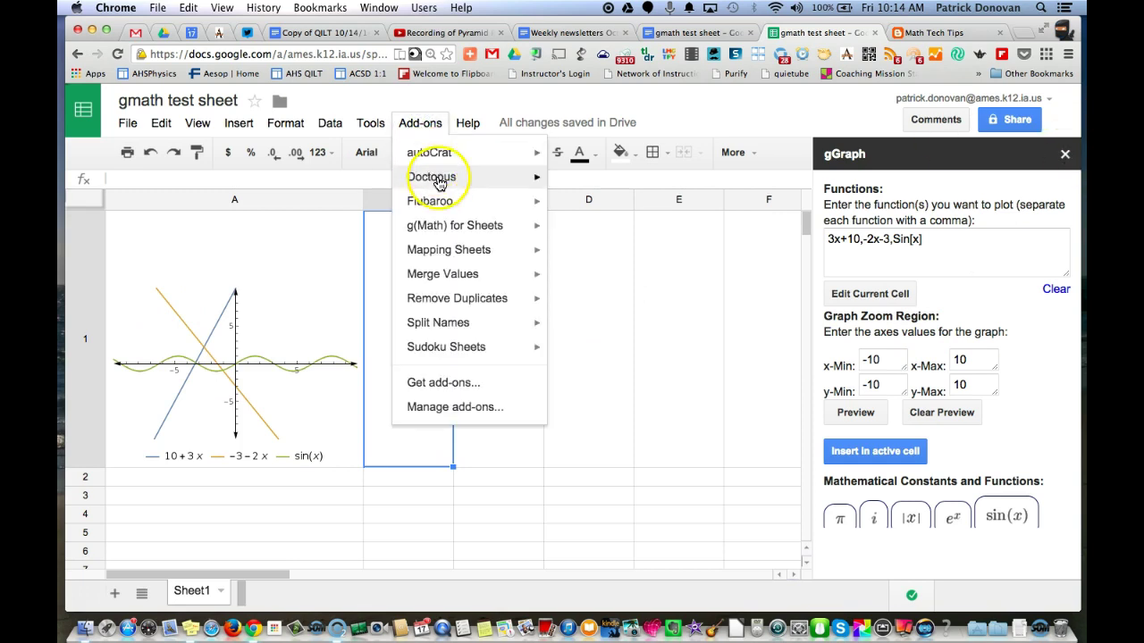
left_click(452, 234)
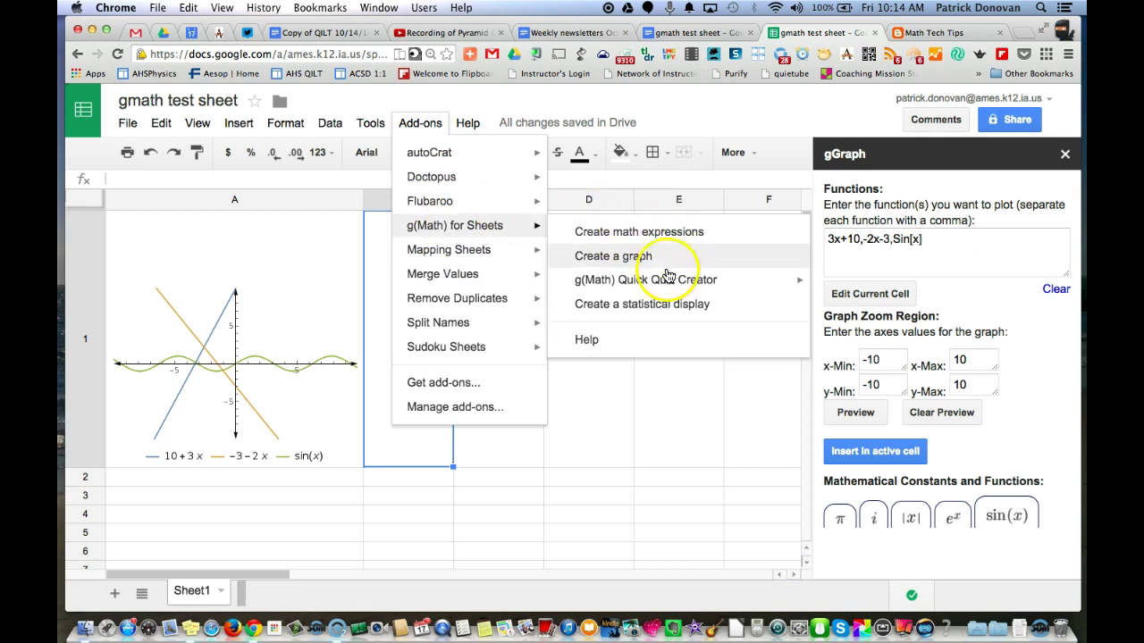
mouse_move(658, 281)
left_click(890, 287)
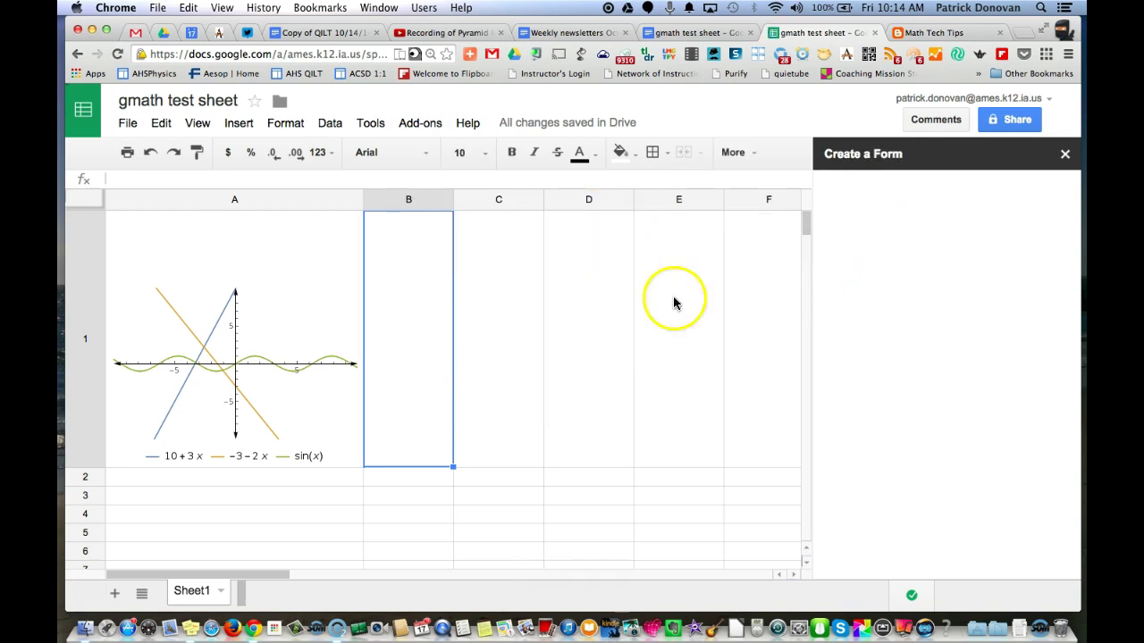
left_click(257, 401)
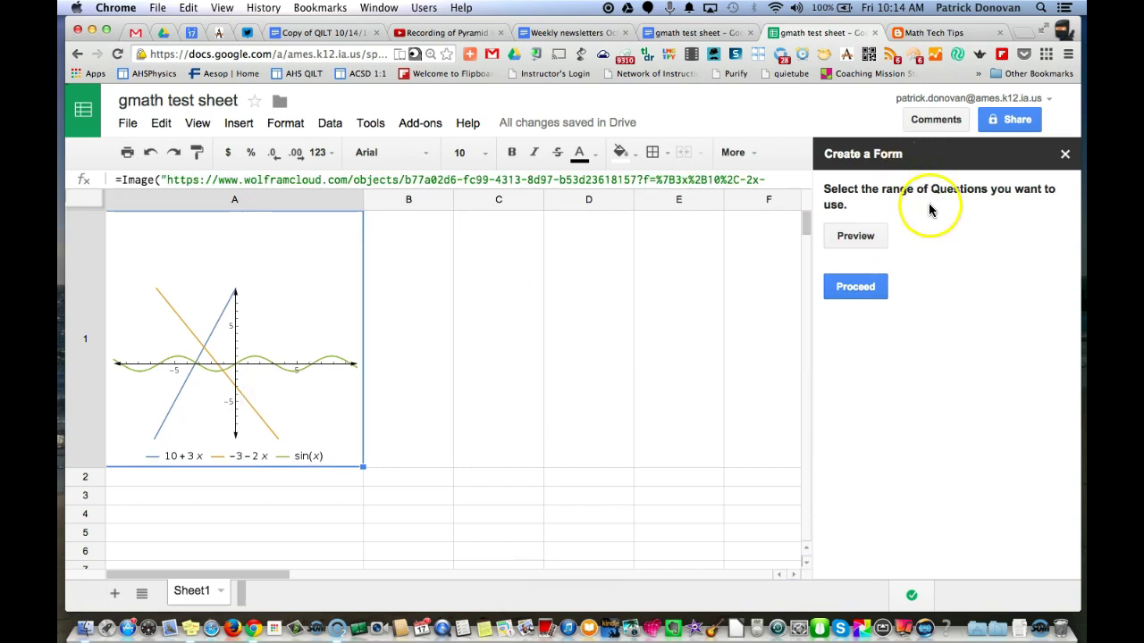
left_click(861, 290)
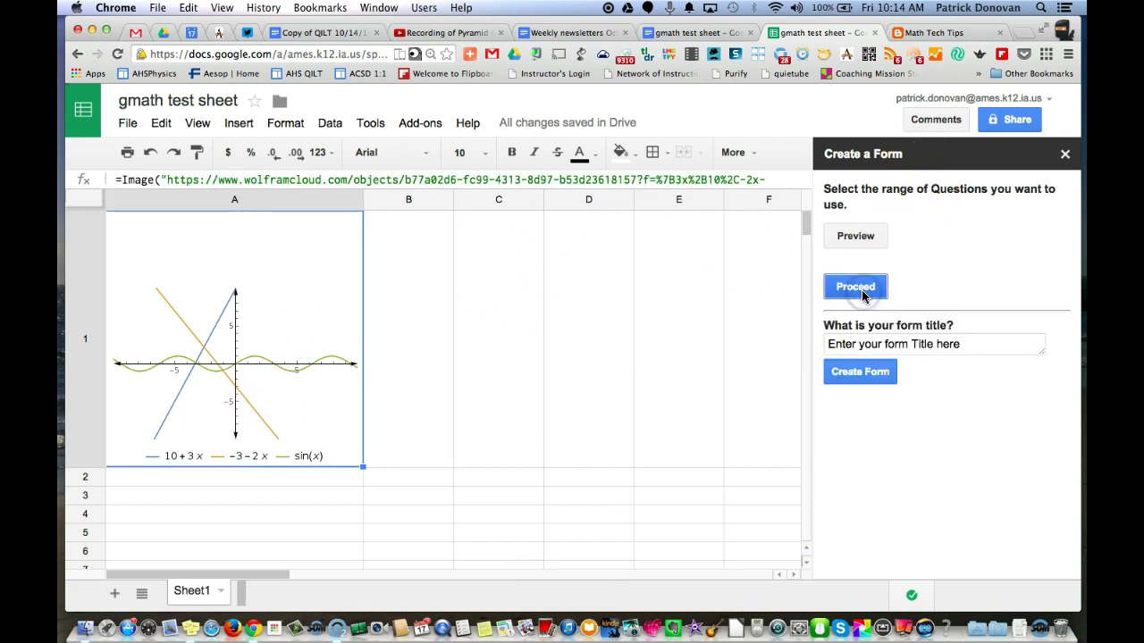
Step: Title the form "gmath test" and create it
left_click(894, 342)
type("gmath test")
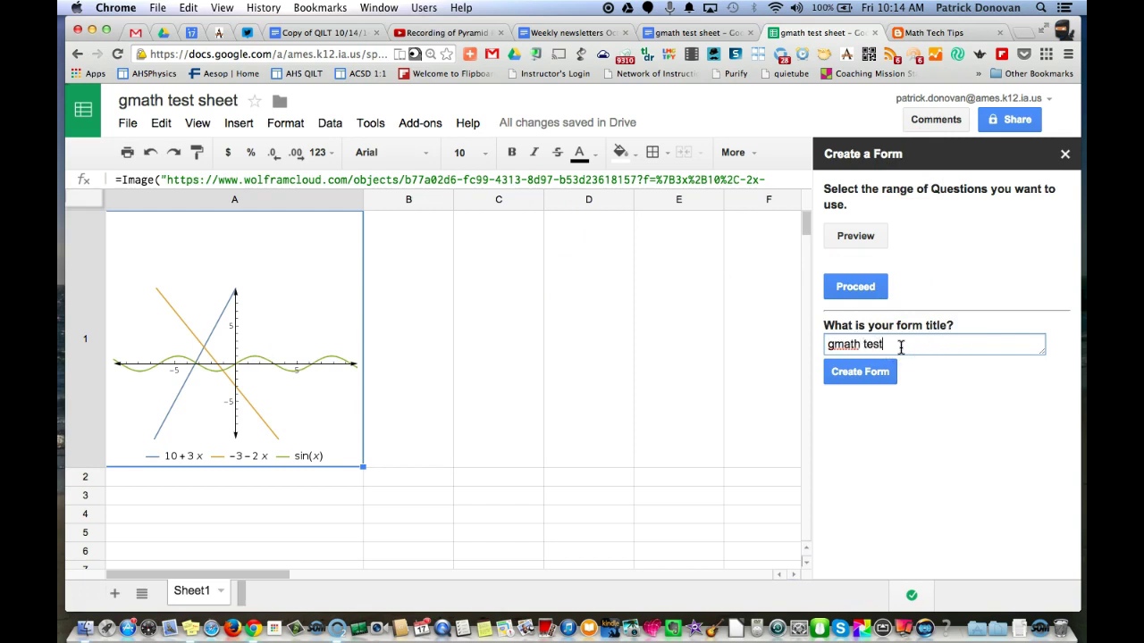
left_click(861, 379)
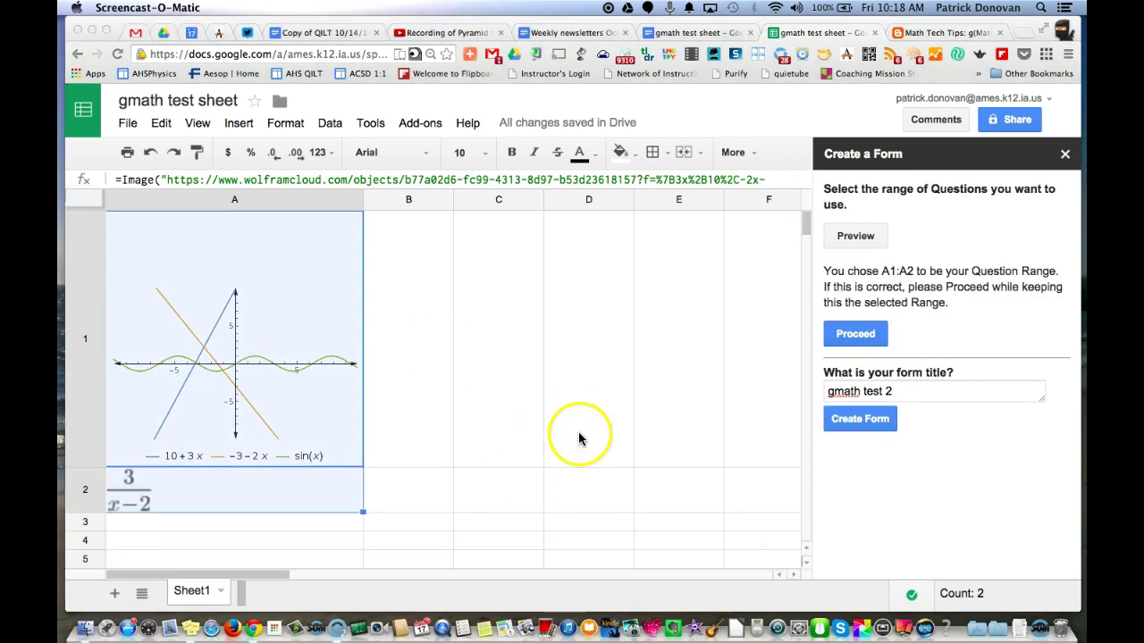
Step: Select cells A1:A2 as the question range and create the form titled "gmath test 2"
left_click(161, 279)
left_click_drag(173, 312, 239, 481)
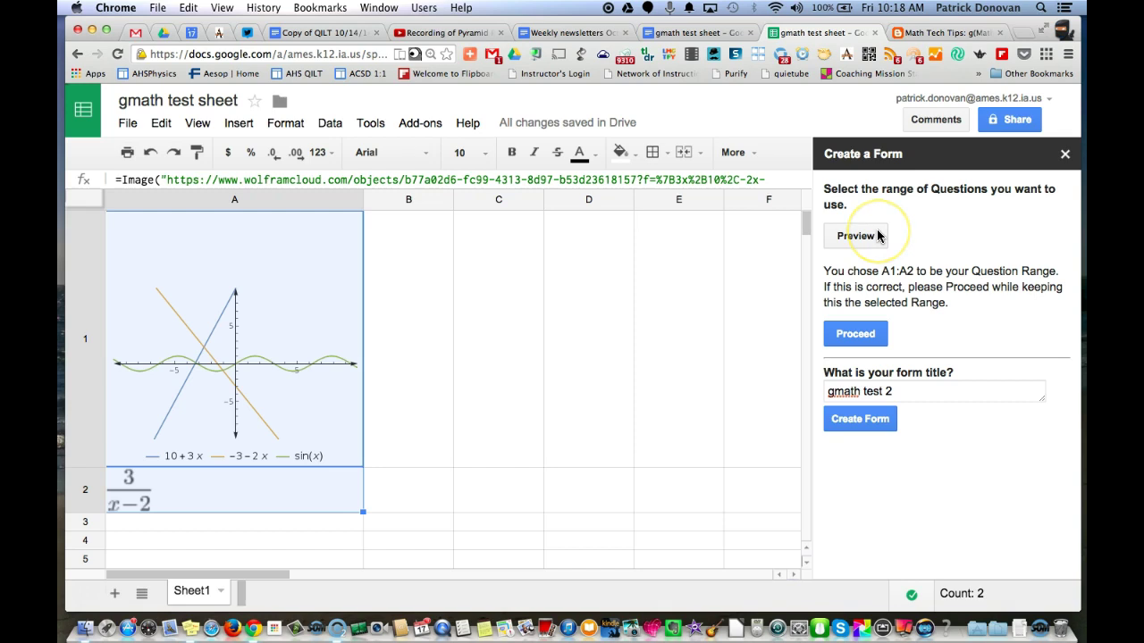
left_click(878, 336)
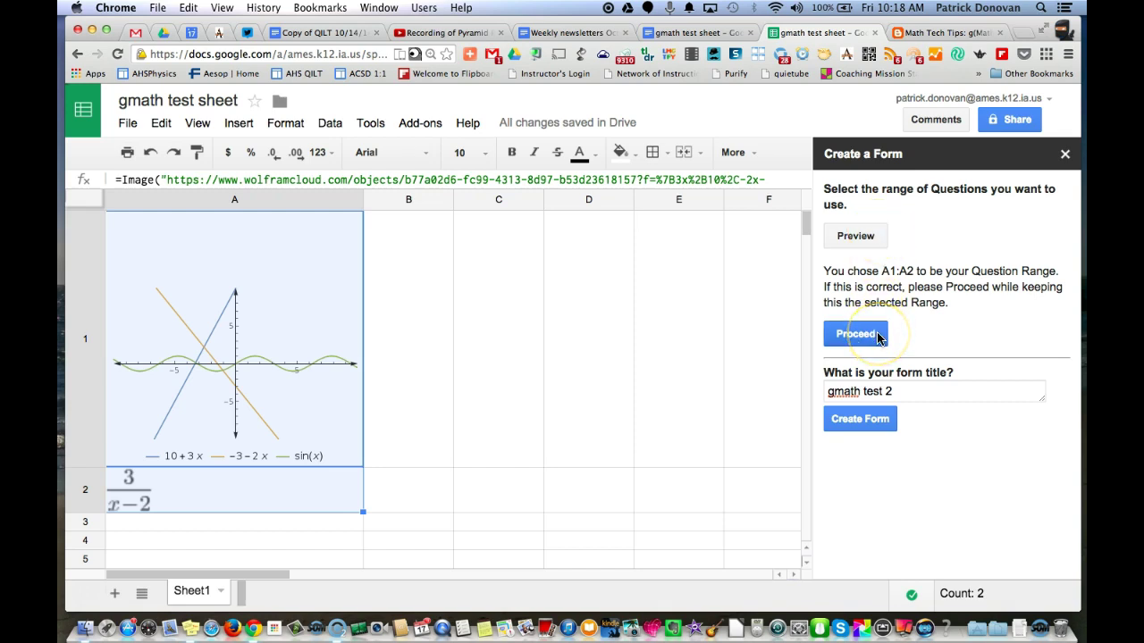
left_click(854, 425)
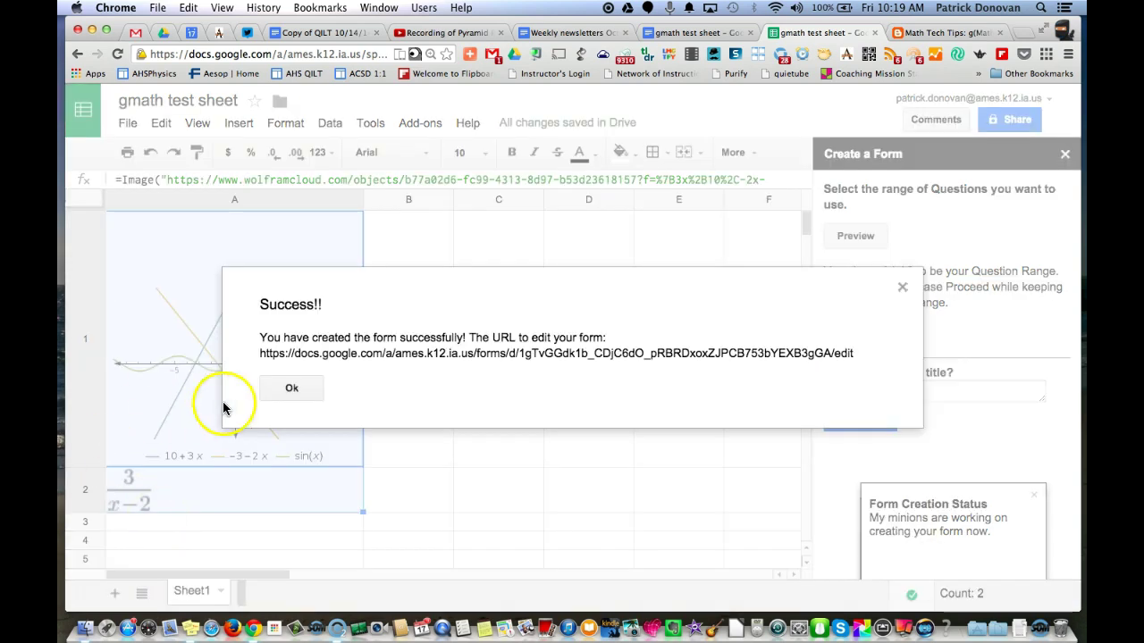
Step: Copy the new form's edit URL from the success message and open it in a new browser tab
left_click_drag(258, 353, 855, 353)
key("super+c")
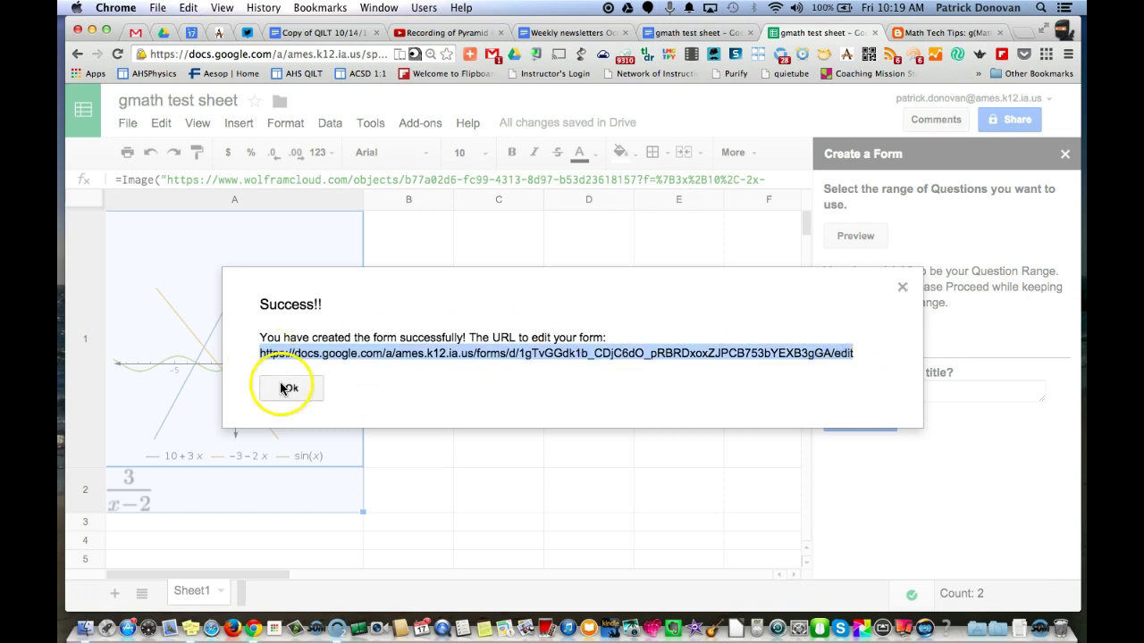
key("super+t")
key("super+v")
key("Return")
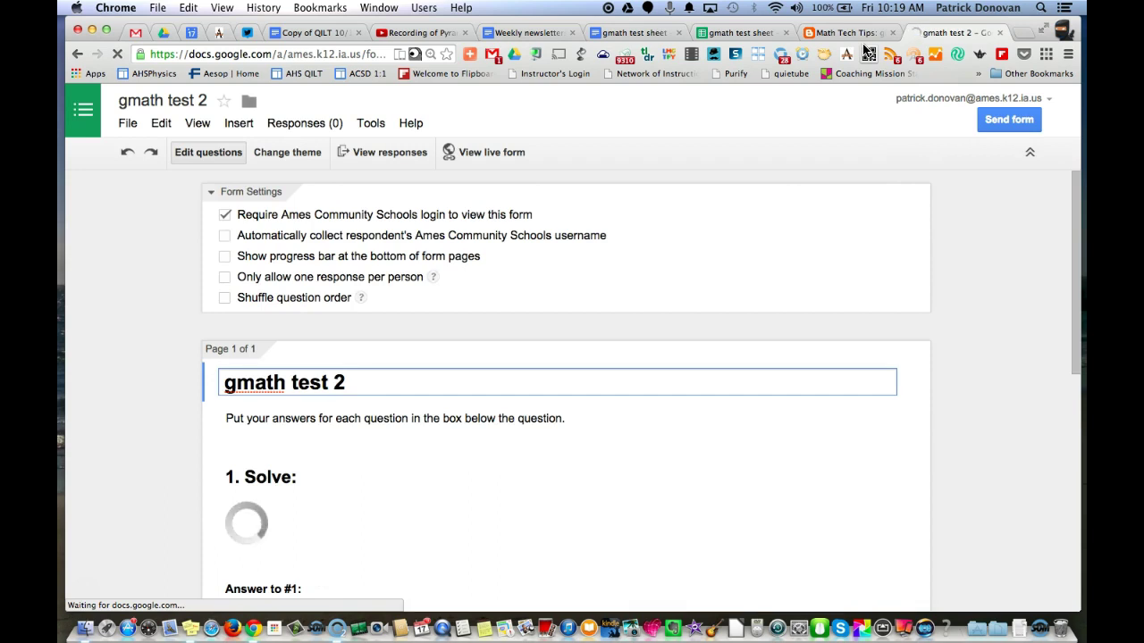
Step: Review the form's two Solve questions and their answer fields, briefly opening the "Answer to #1" question for editing
scroll(971, 375, "down", 5)
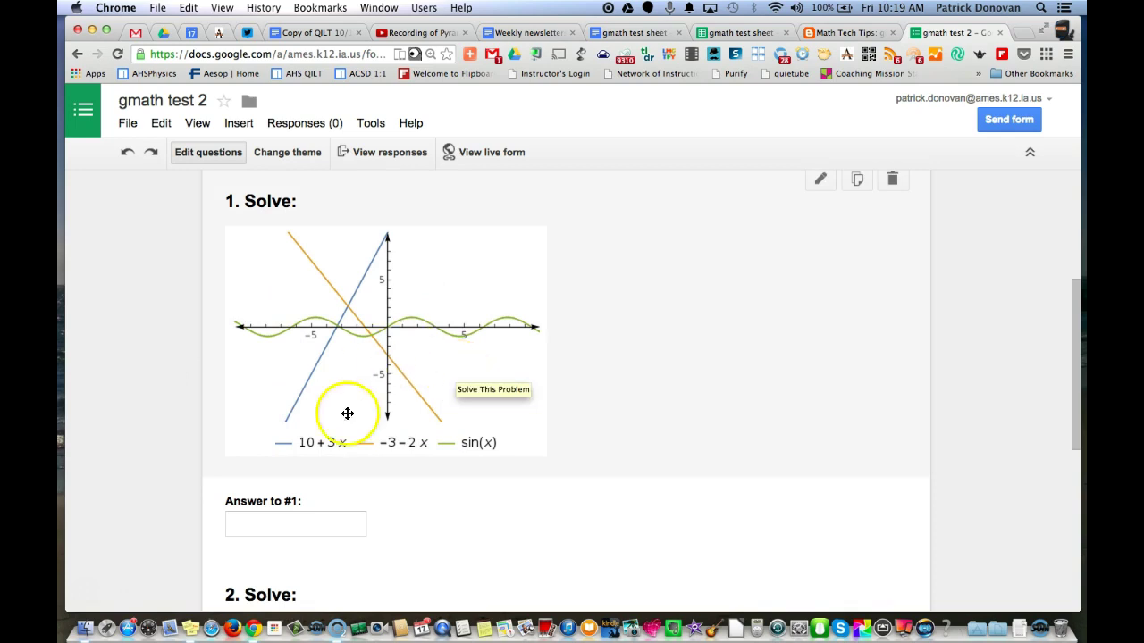
left_click(437, 518)
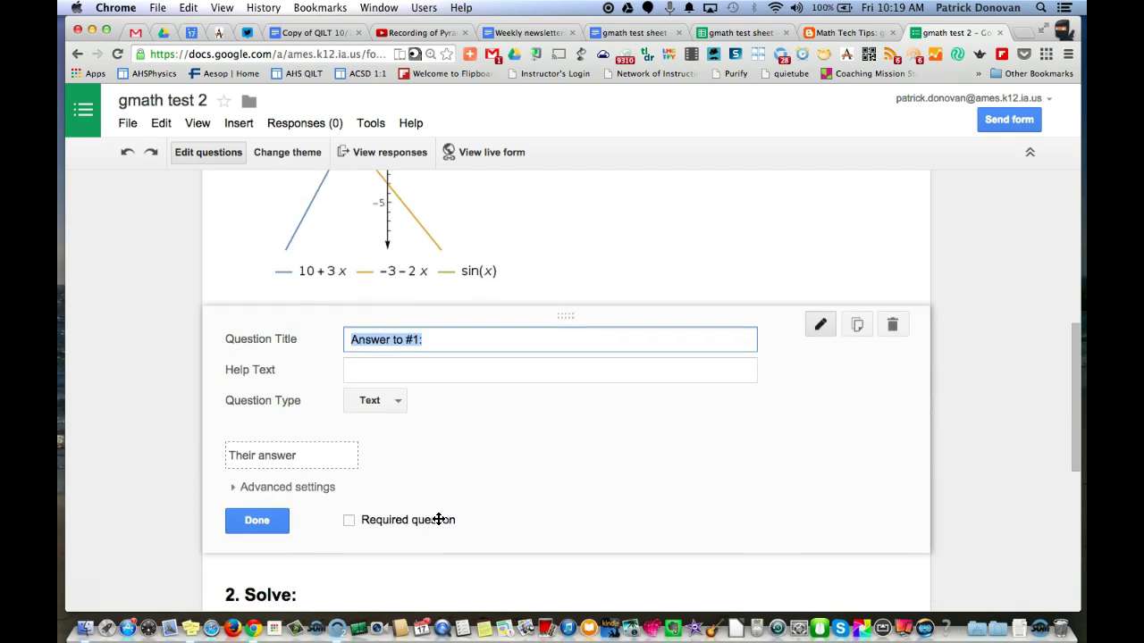
left_click(282, 523)
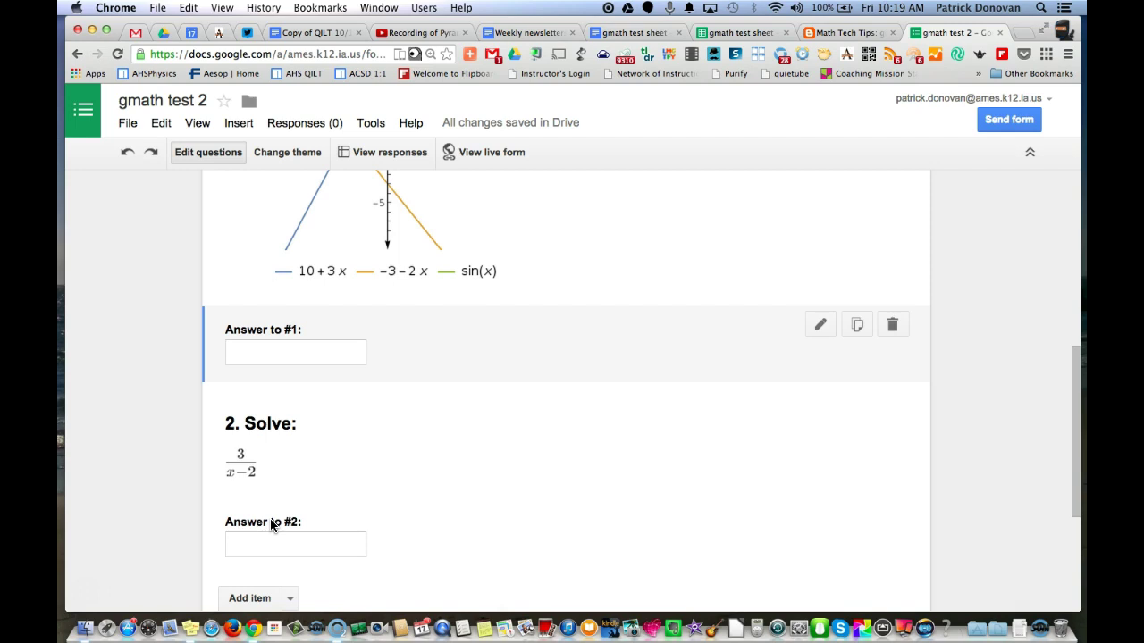
left_click_drag(271, 525, 582, 237)
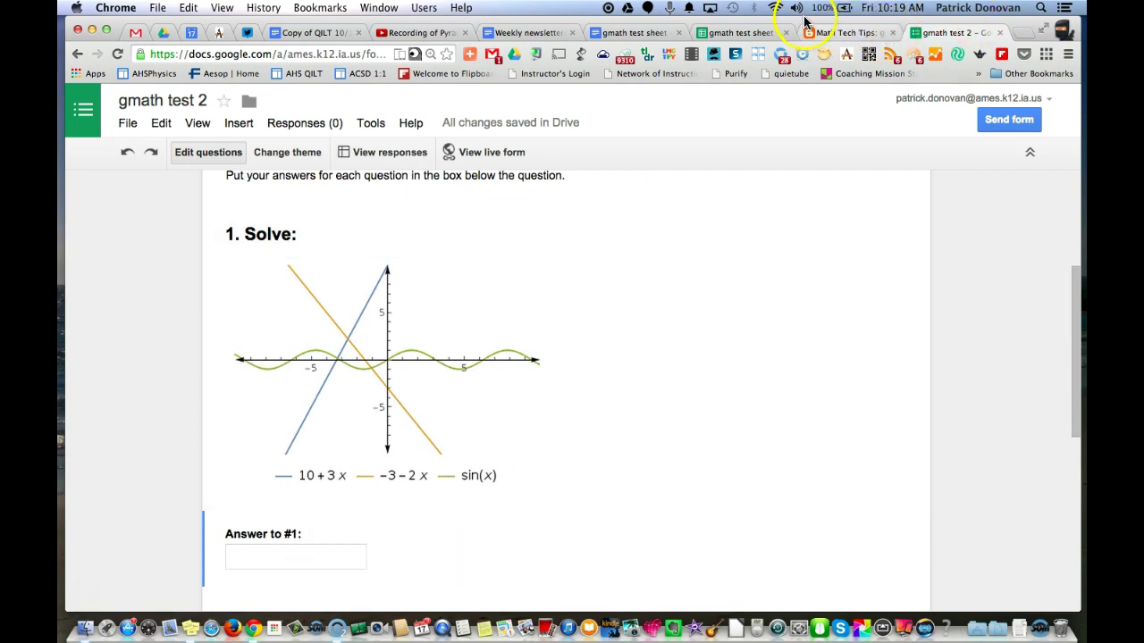
Step: Return to the gmath test sheet spreadsheet and close the form-creation message
left_click(756, 38)
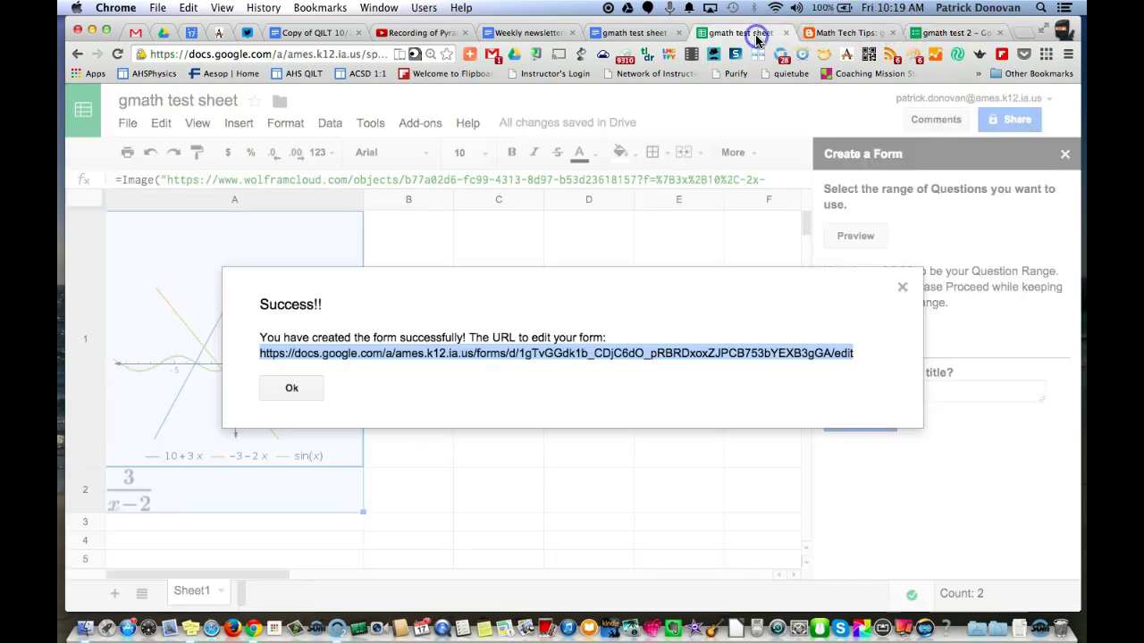
left_click(901, 288)
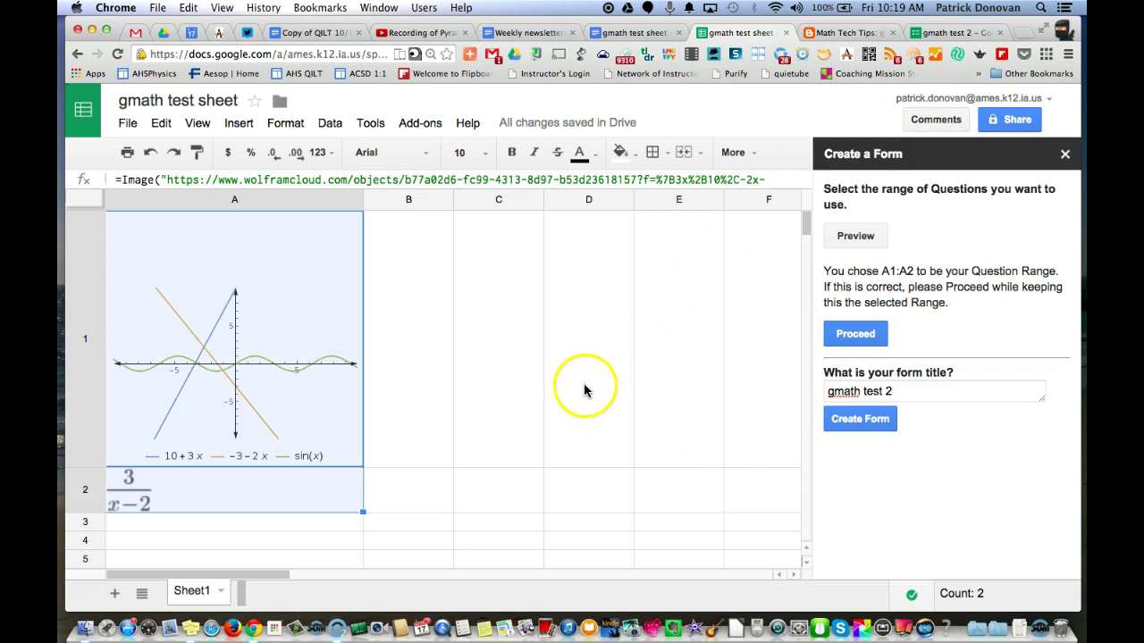
Step: Glance at the g(Math) test document, and switch to the Math Tech Tips blog post about g(Math) for Sheets
left_click(641, 36)
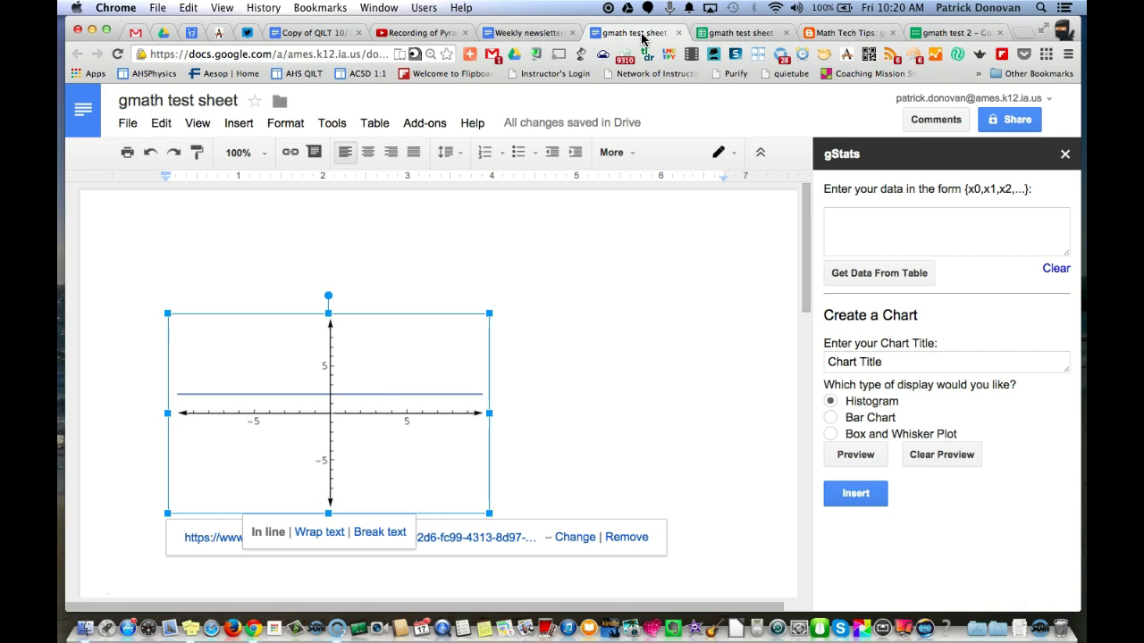
left_click(849, 33)
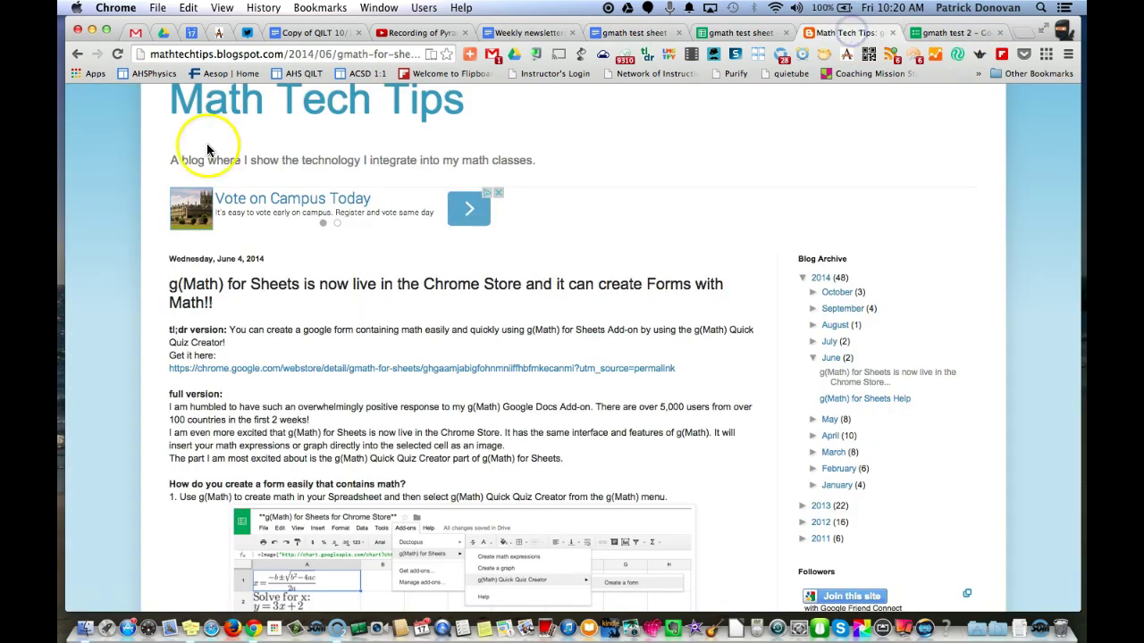
scroll(295, 256, "up", 2)
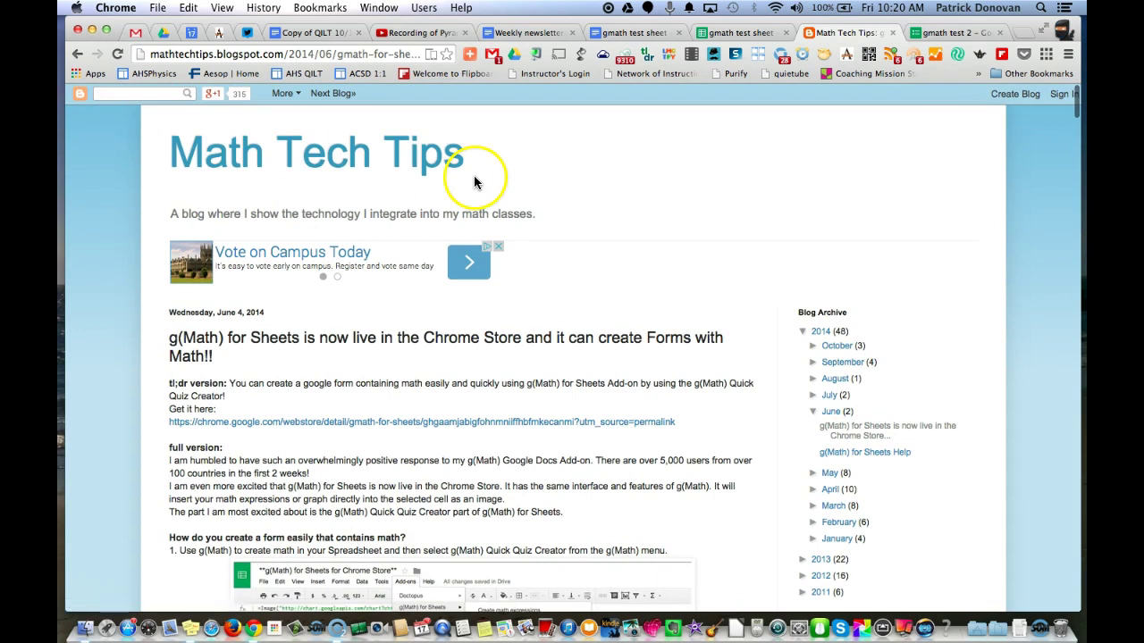